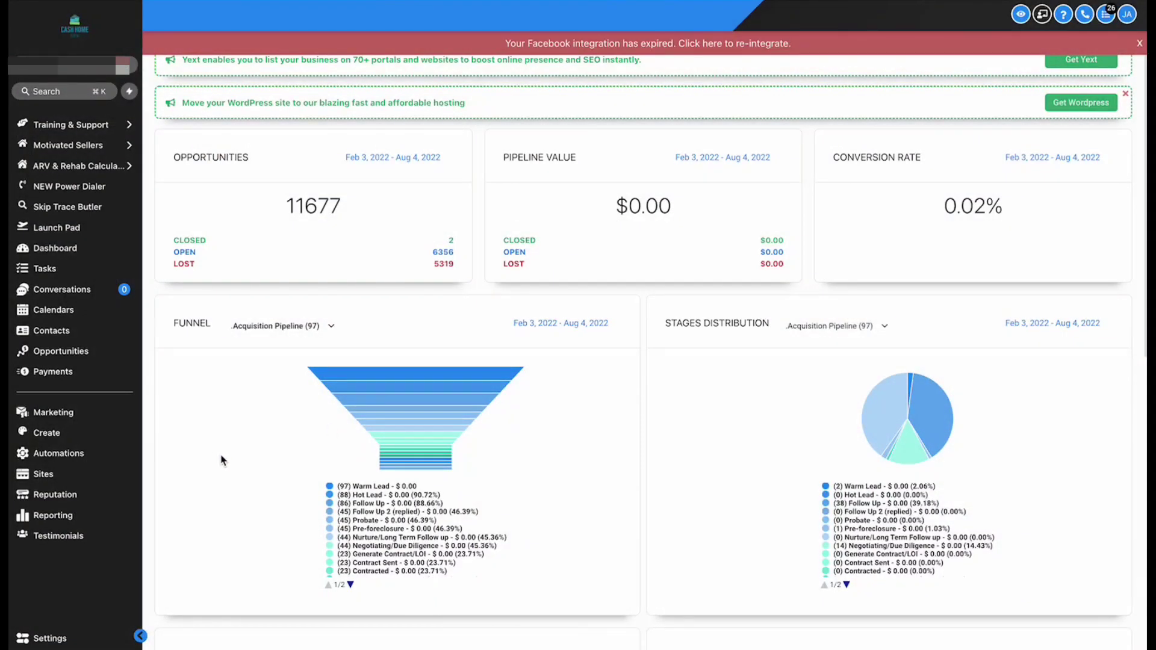
Start a new campaign from Automations > Campaigns with Create Campaign
{"action": "left_click", "coordinate": [63, 456]}
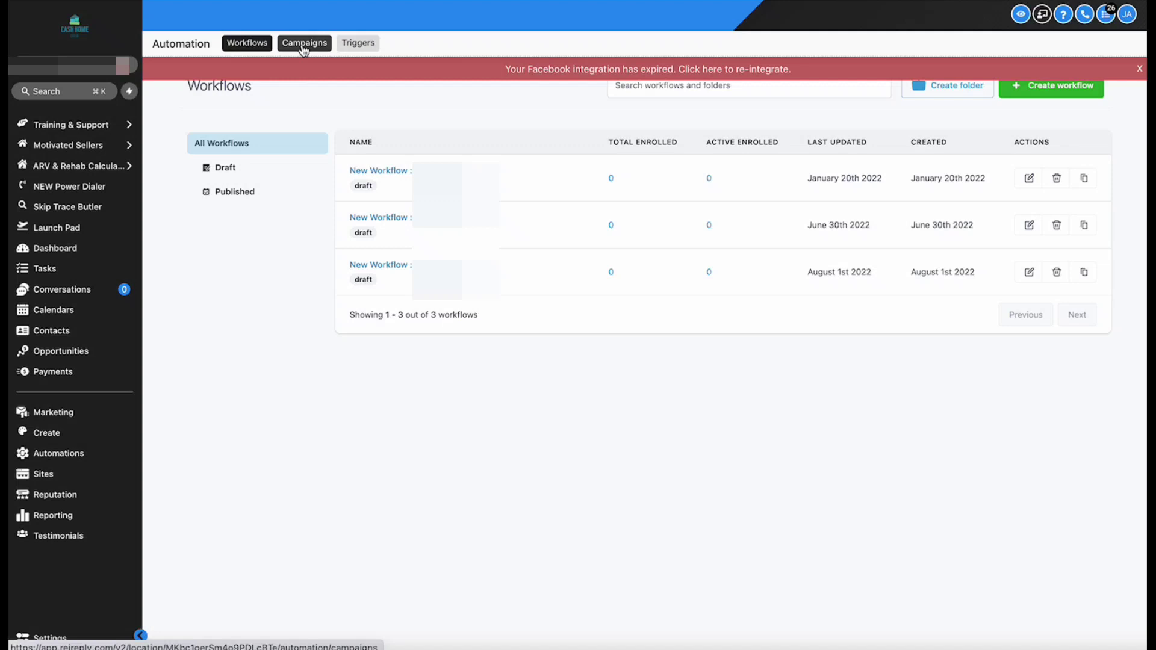
{"action": "left_click", "coordinate": [304, 44]}
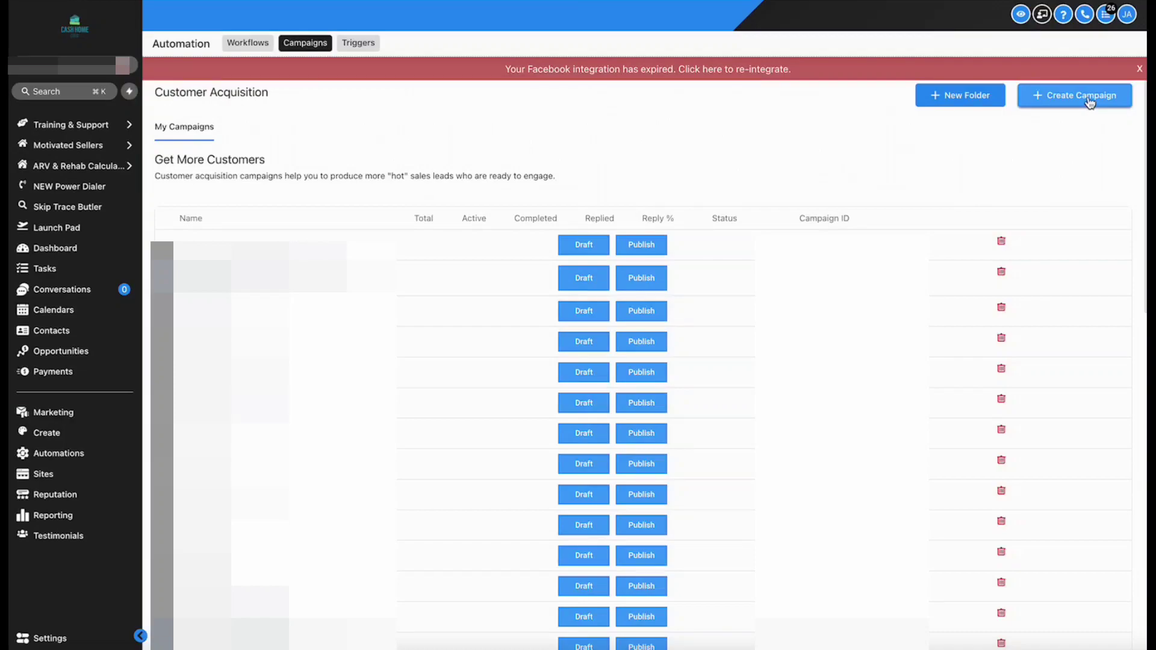
{"action": "left_click", "coordinate": [1090, 101]}
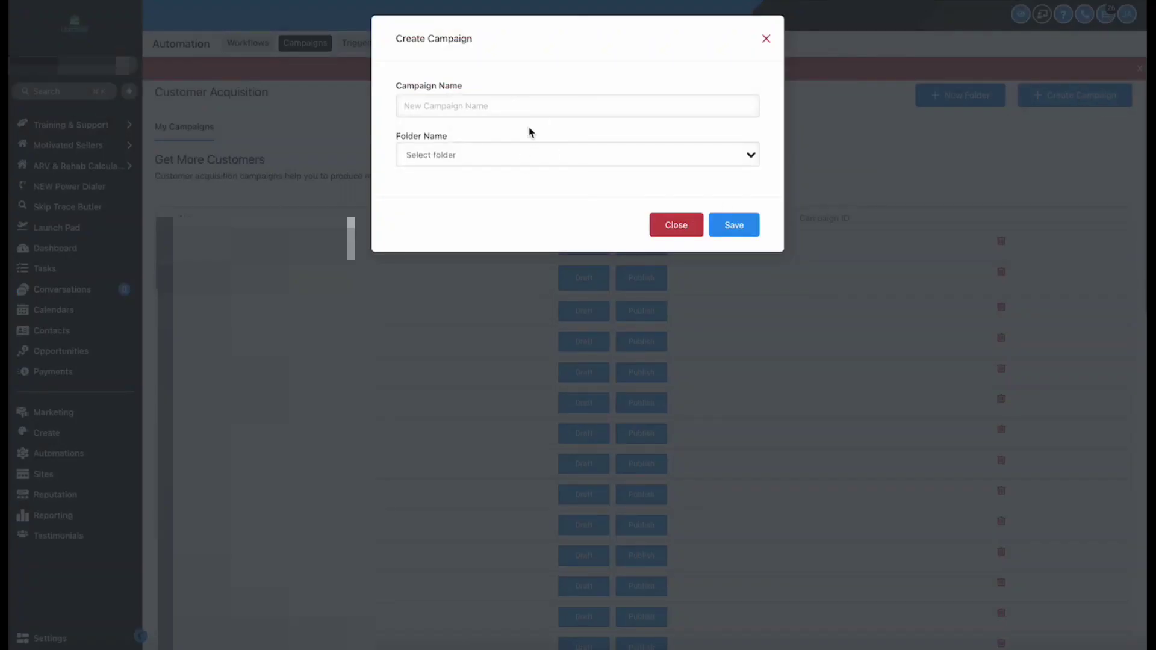
Name the campaign '08.03.2022 Vacant List TX' and file it in the 2022 AUGUST folder
{"action": "left_click", "coordinate": [467, 112]}
{"action": "type", "text": "TES"}
{"action": "key", "text": "BackSpace"}
{"action": "key", "text": "BackSpace"}
{"action": "key", "text": "BackSpace"}
{"action": "key", "text": "BackSpace"}
{"action": "key", "text": "BackSpace"}
{"action": "key", "text": "BackSpace"}
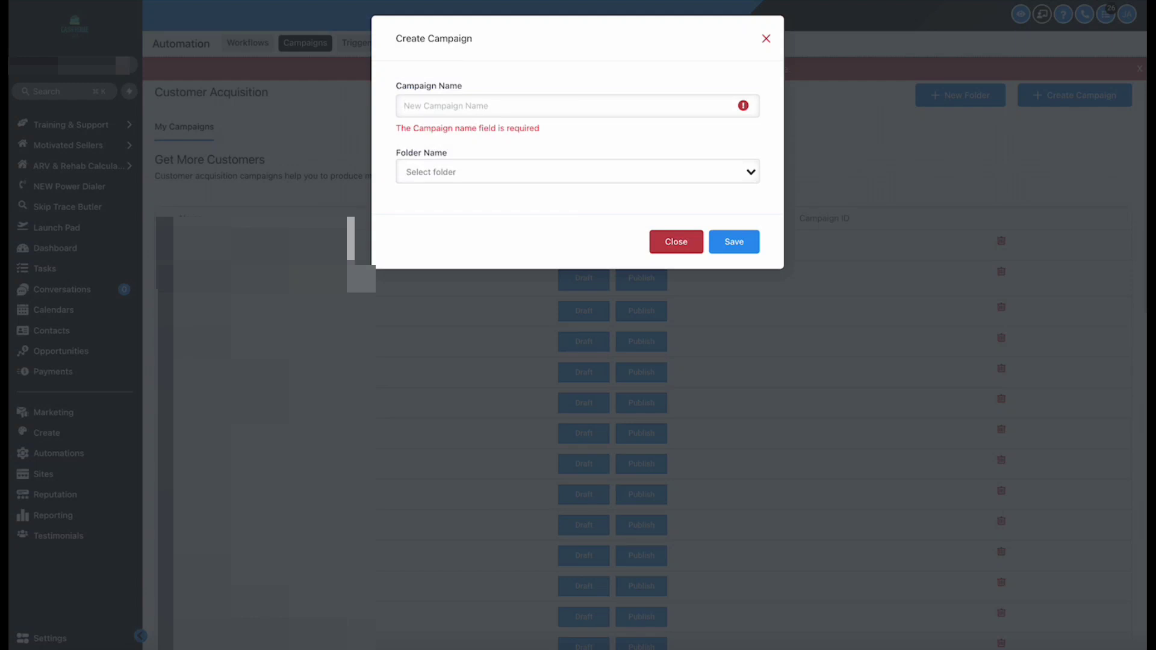
{"action": "type", "text": "08.03.2022 Vacant List TX"}
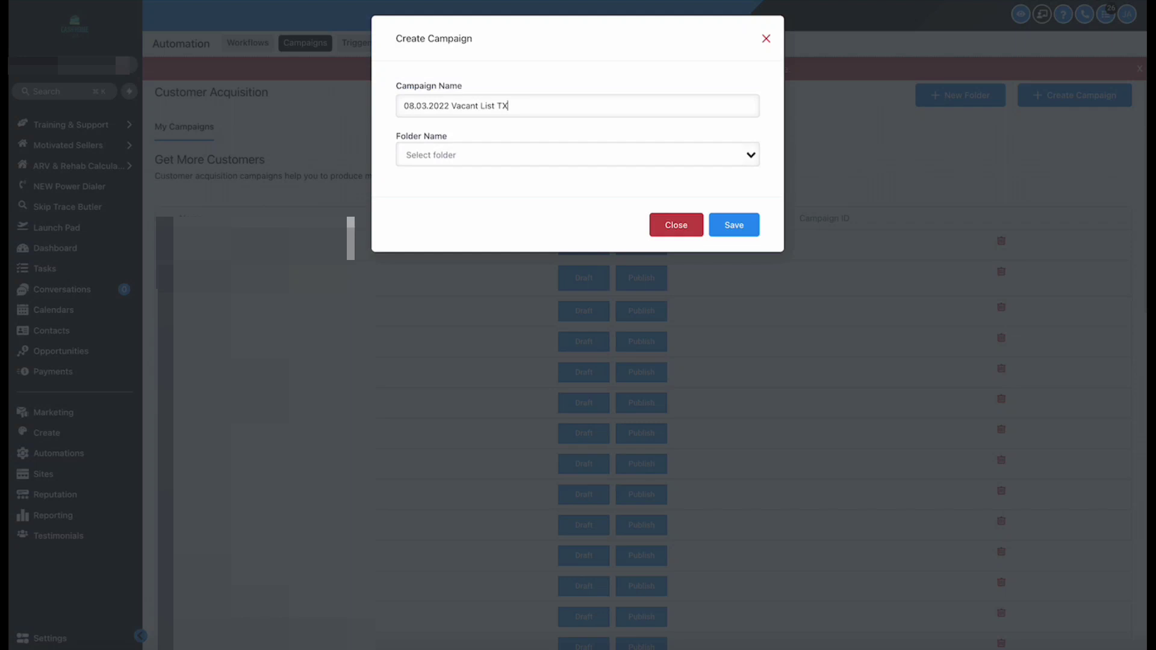
{"action": "left_click", "coordinate": [451, 155]}
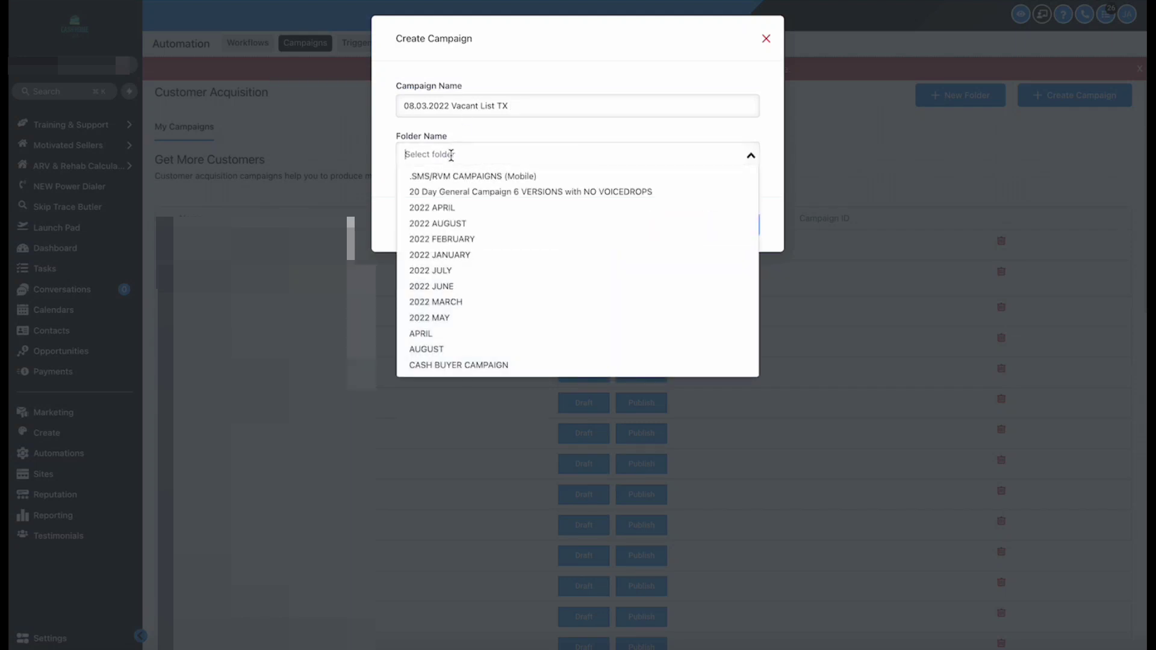
{"action": "left_click", "coordinate": [478, 231]}
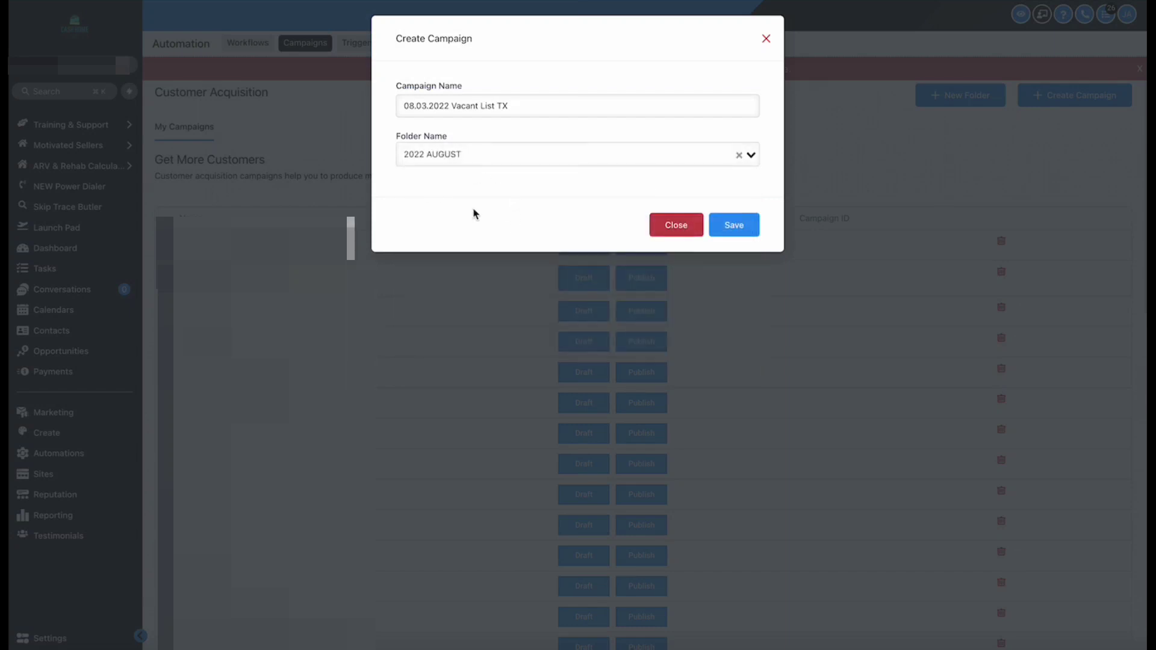
Save the campaign, switch on the sending Window, and deselect Tue and Thu, leaving Mon/Wed/Fri 8 am–5 pm
{"action": "left_click", "coordinate": [734, 225]}
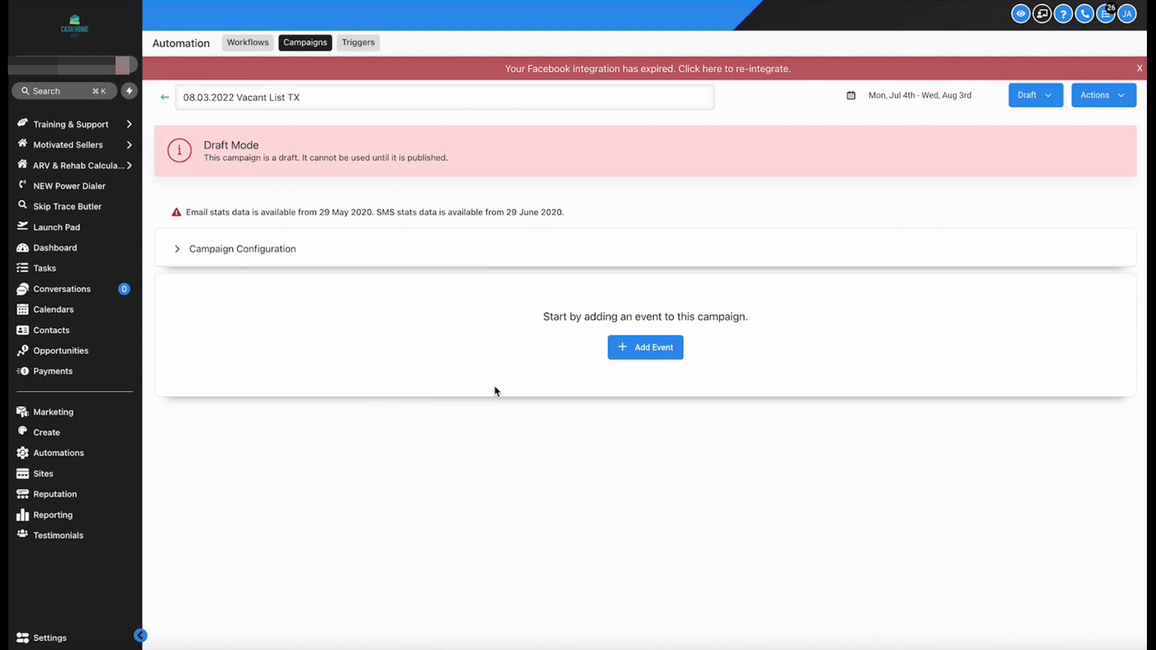
{"action": "left_click", "coordinate": [335, 258]}
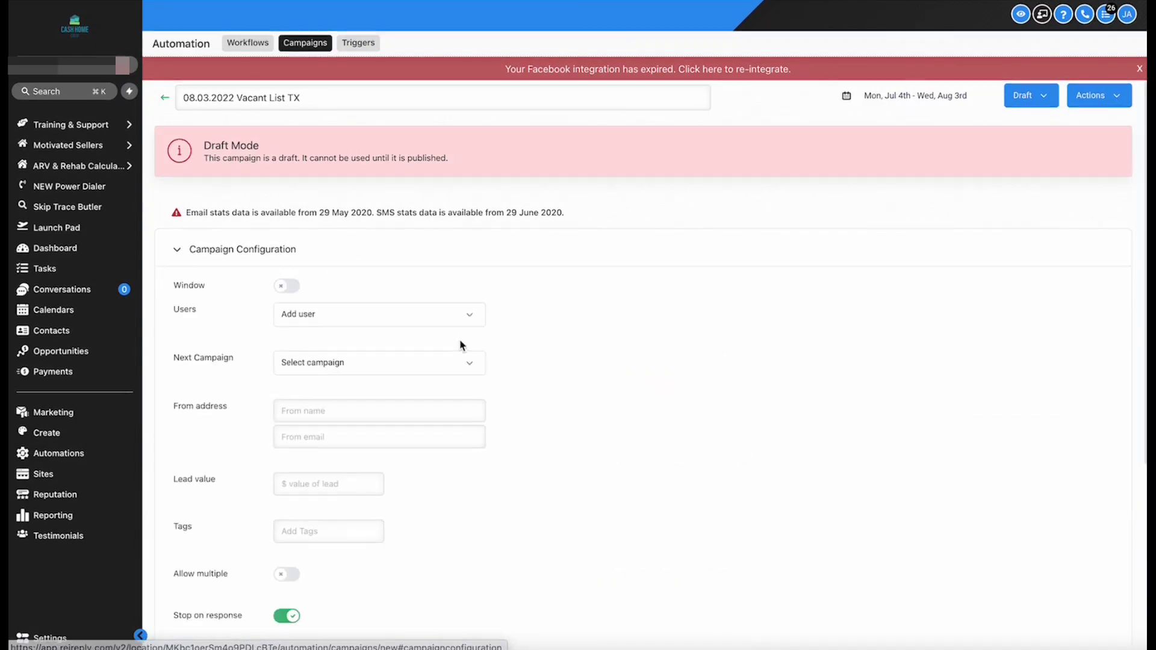
{"action": "scroll", "coordinate": [460, 340], "scroll_direction": "down", "scroll_amount": 1}
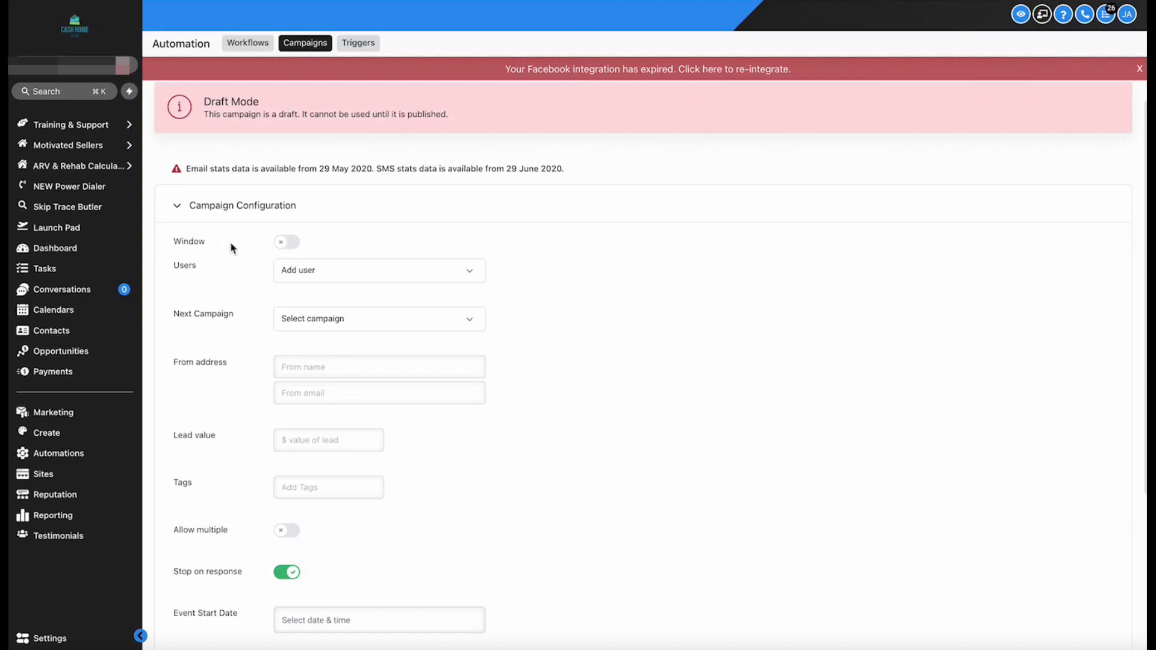
{"action": "left_click", "coordinate": [288, 243]}
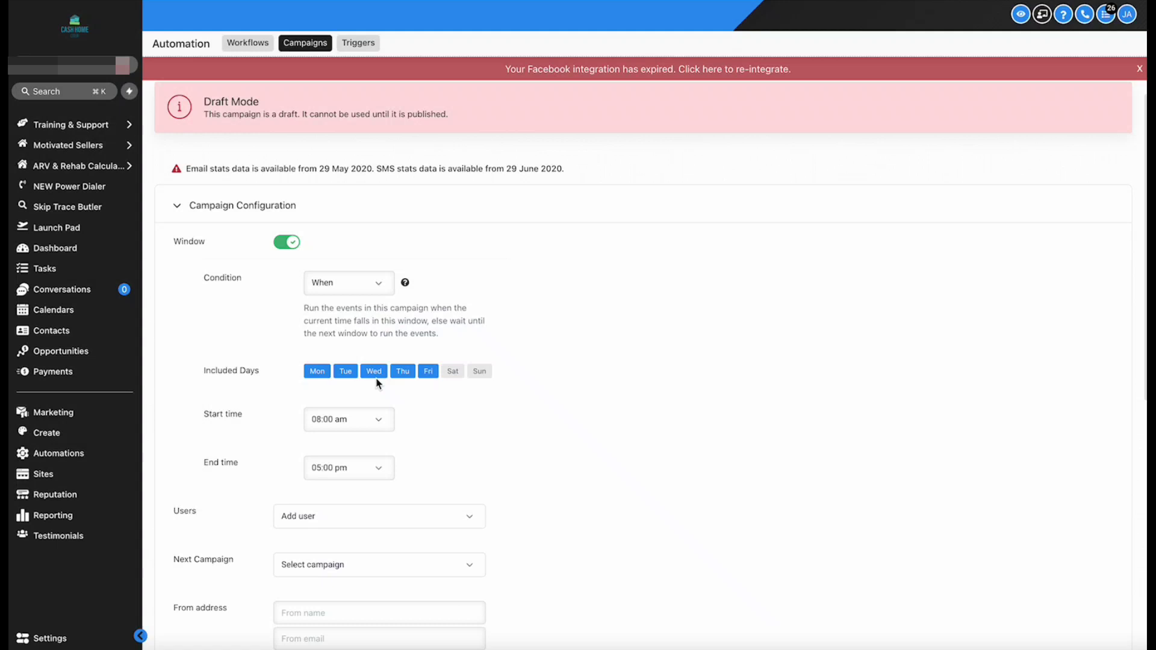
{"action": "left_click", "coordinate": [346, 371]}
{"action": "left_click", "coordinate": [403, 371]}
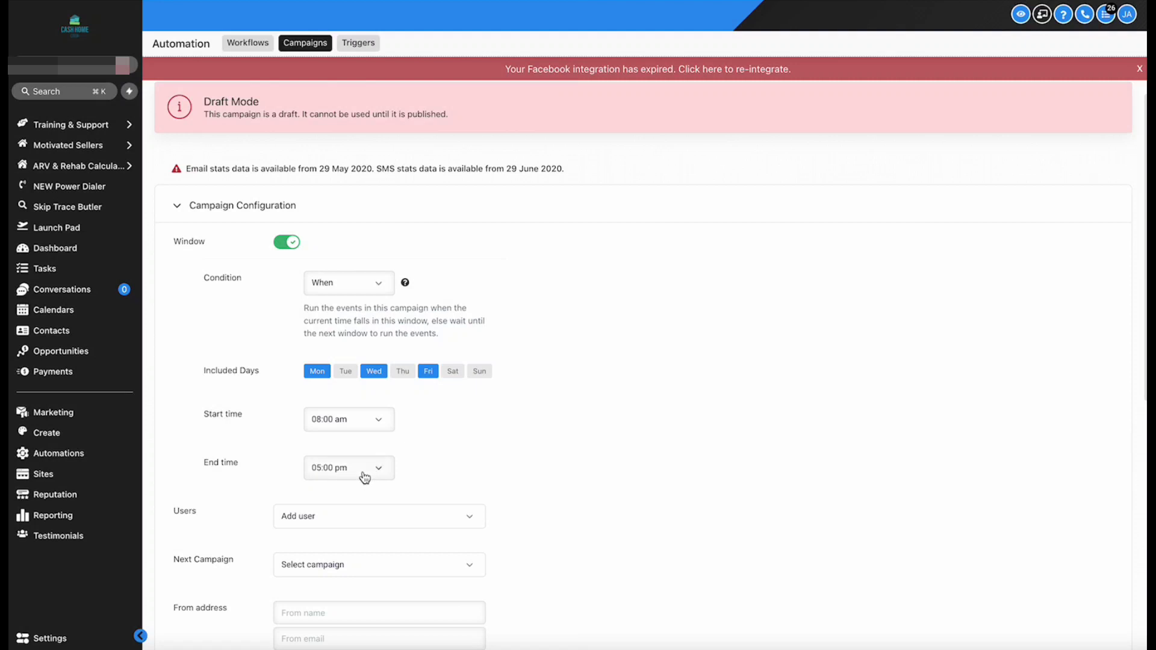
{"action": "scroll", "coordinate": [364, 478], "scroll_direction": "down", "scroll_amount": 3}
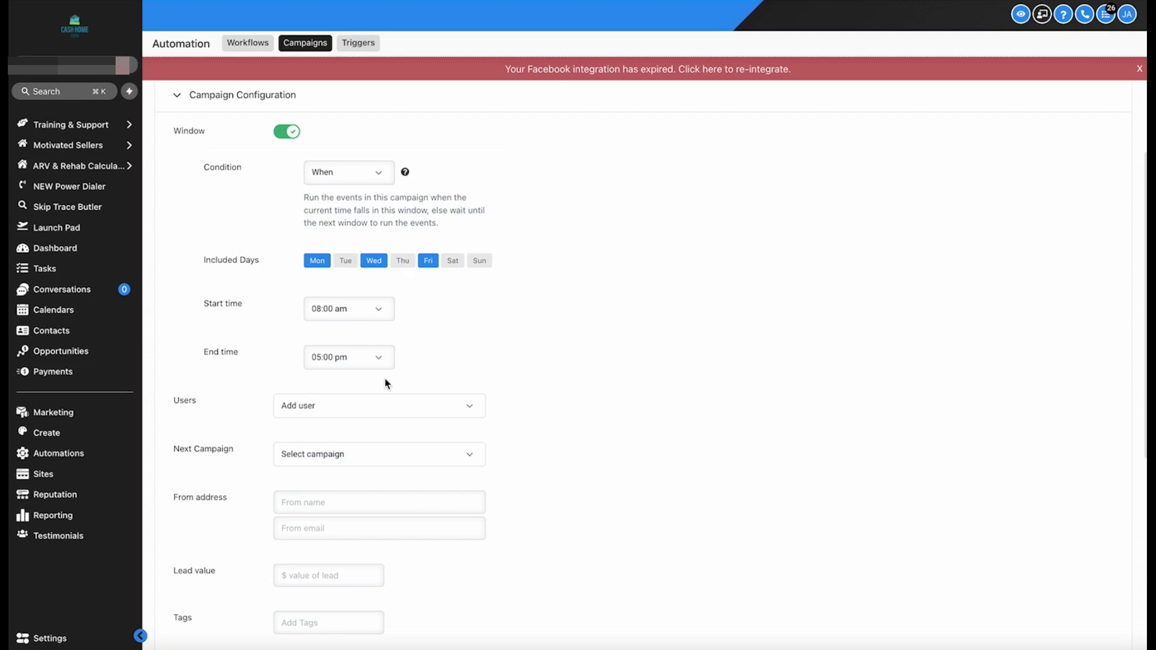
Add two team members from the Users dropdown so they appear as chips
{"action": "scroll", "coordinate": [276, 390], "scroll_direction": "down", "scroll_amount": 2}
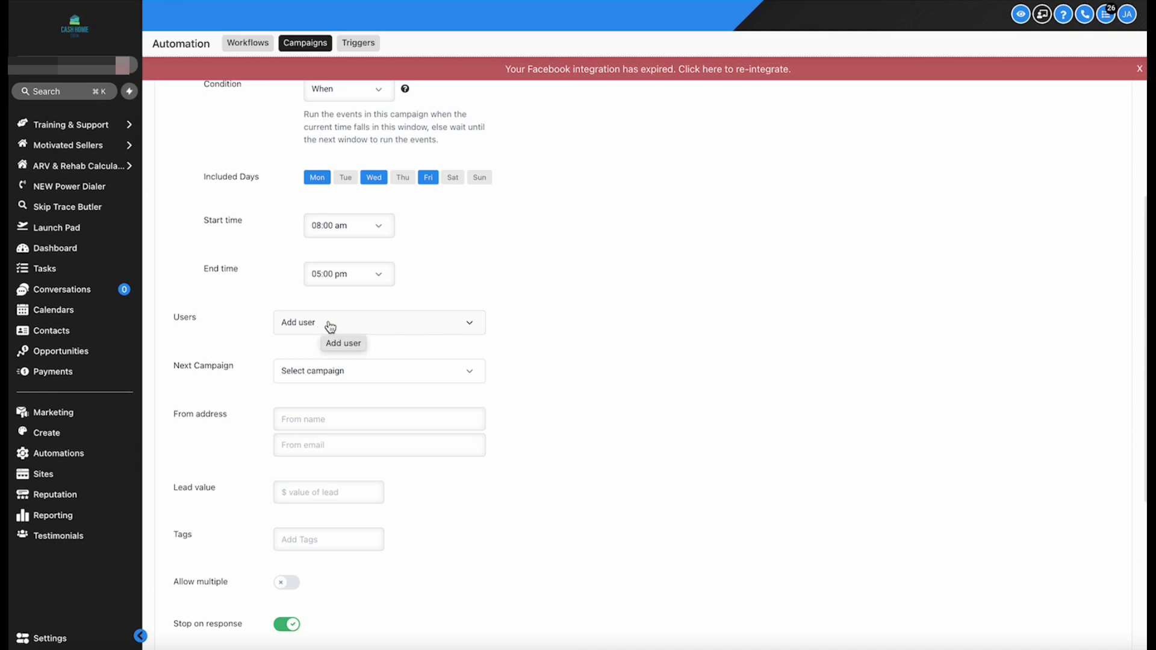
{"action": "left_click", "coordinate": [327, 328]}
{"action": "left_click", "coordinate": [334, 367]}
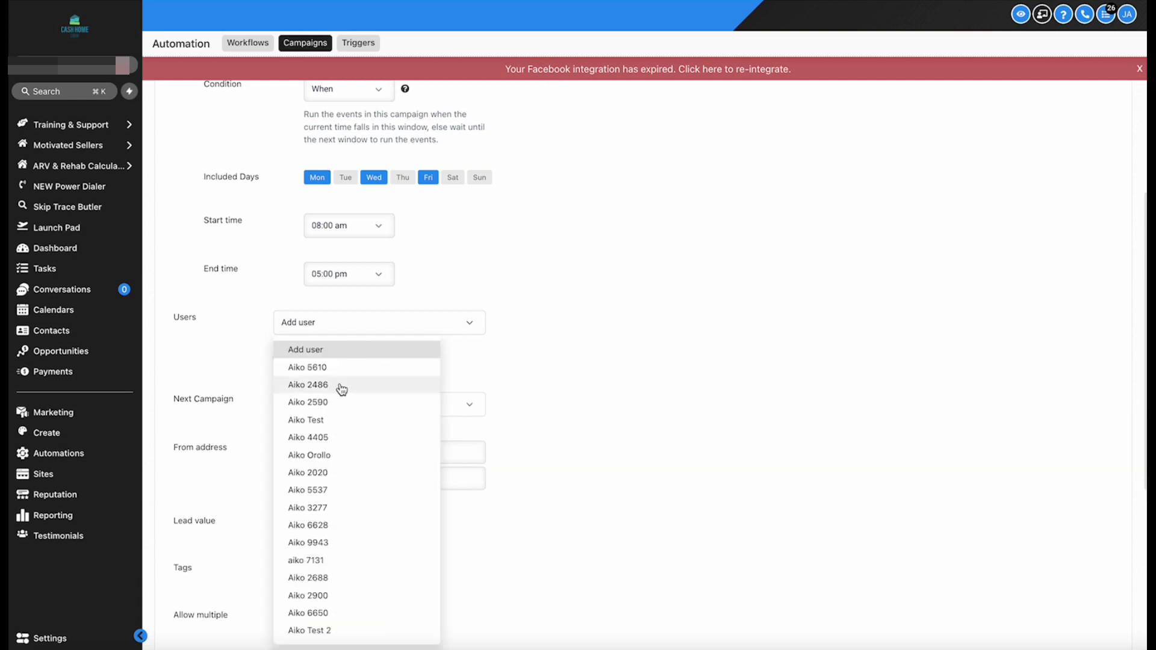
{"action": "left_click", "coordinate": [338, 387]}
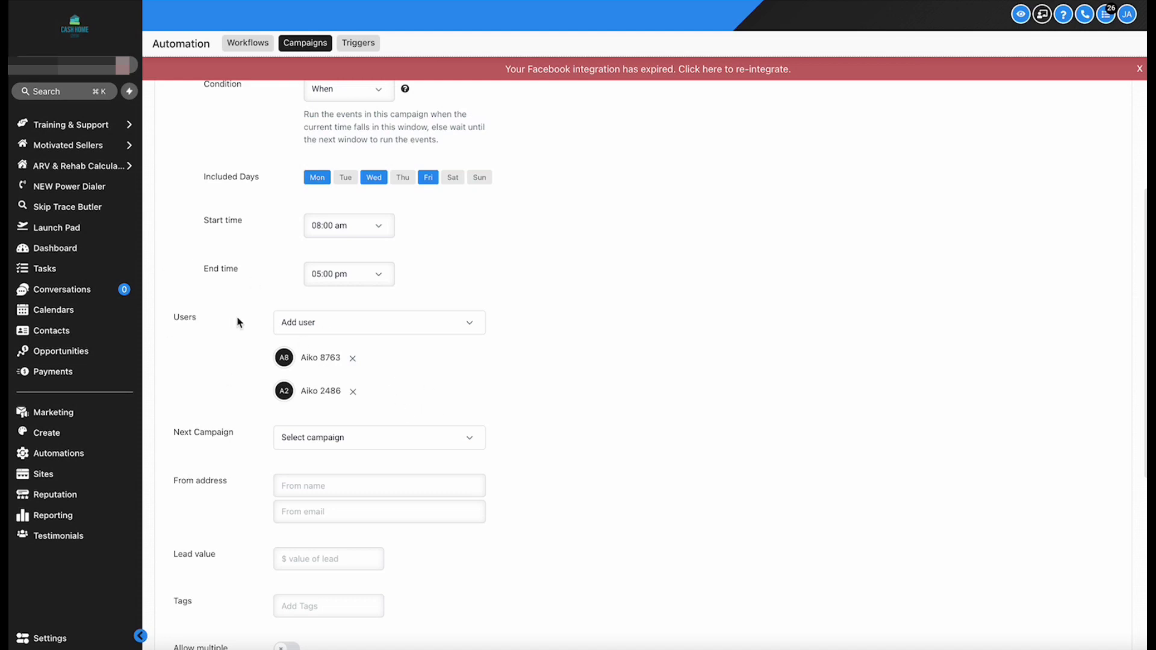
{"action": "scroll", "coordinate": [289, 313], "scroll_direction": "down", "scroll_amount": 3}
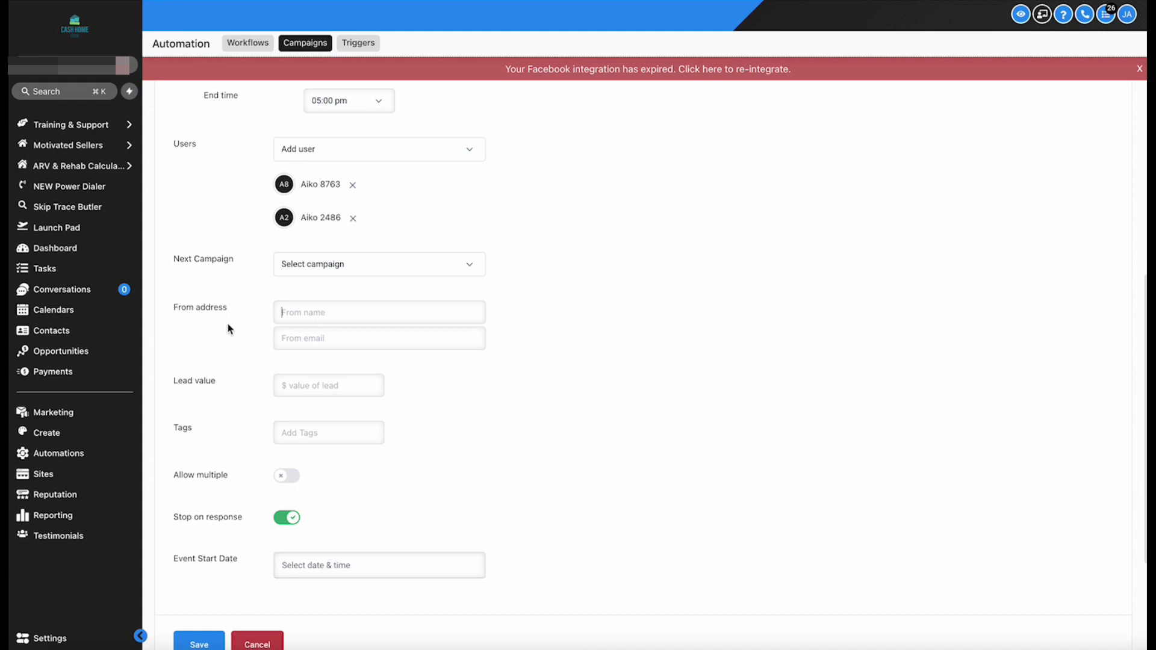
Review From email and Tags, leave Allow multiple off, and open the Event Start Date picker
{"action": "left_click", "coordinate": [319, 338]}
{"action": "scroll", "coordinate": [310, 338], "scroll_direction": "down", "scroll_amount": 2}
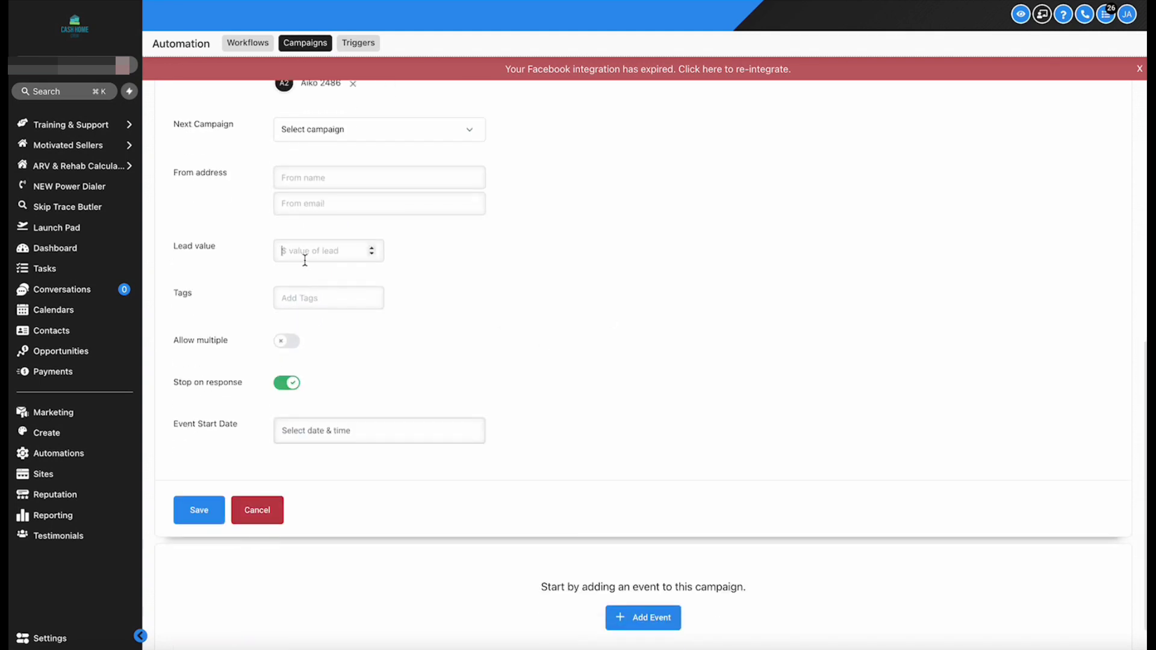
{"action": "left_click", "coordinate": [331, 309]}
{"action": "left_click", "coordinate": [290, 350]}
{"action": "left_click", "coordinate": [283, 348]}
{"action": "scroll", "coordinate": [369, 378], "scroll_direction": "down", "scroll_amount": 1}
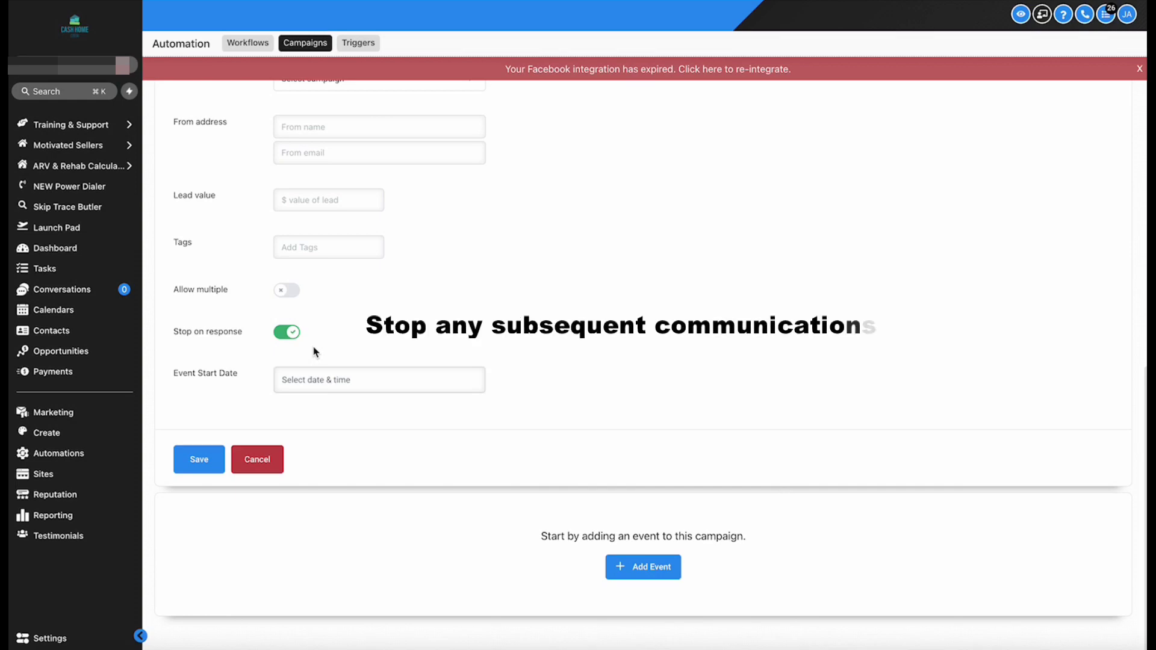
{"action": "left_click", "coordinate": [307, 380]}
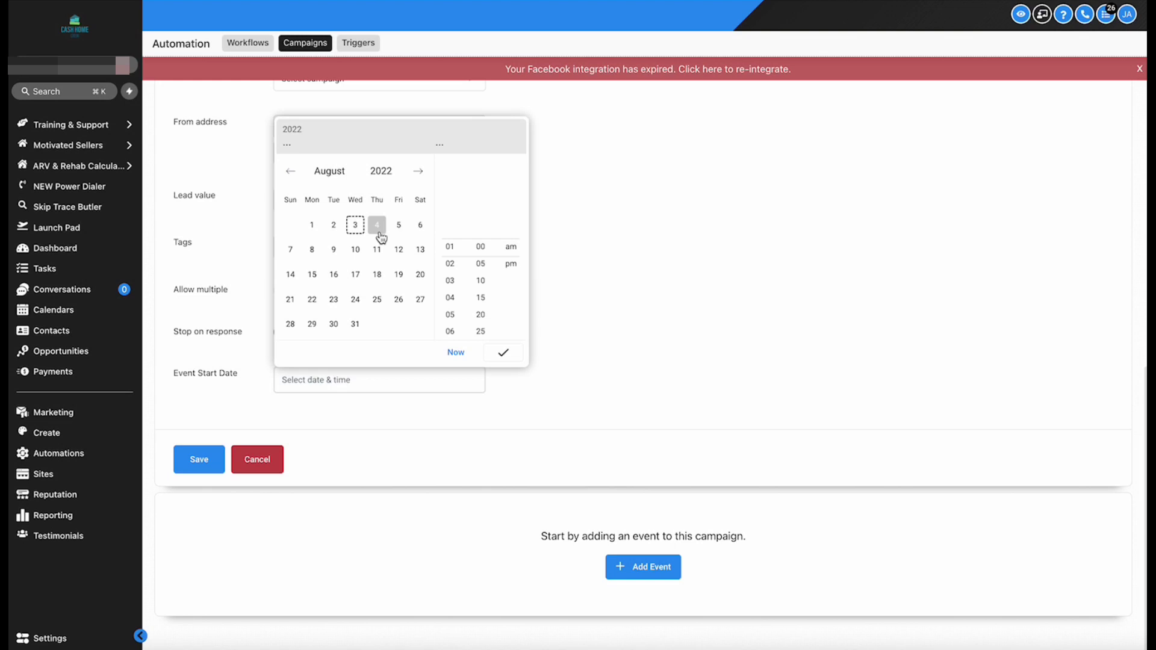
Dismiss the Event Start Date calendar without a date and scroll through the configuration
{"action": "left_click", "coordinate": [288, 392]}
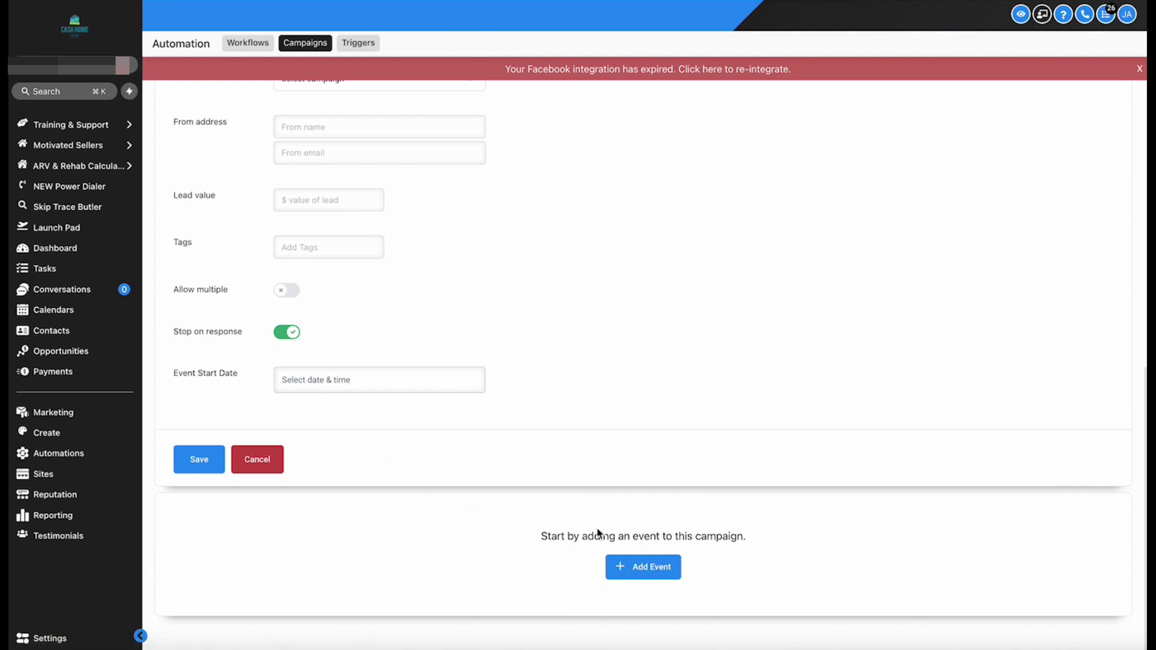
{"action": "scroll", "coordinate": [313, 325], "scroll_direction": "up", "scroll_amount": 10}
{"action": "scroll", "coordinate": [333, 301], "scroll_direction": "down", "scroll_amount": 7}
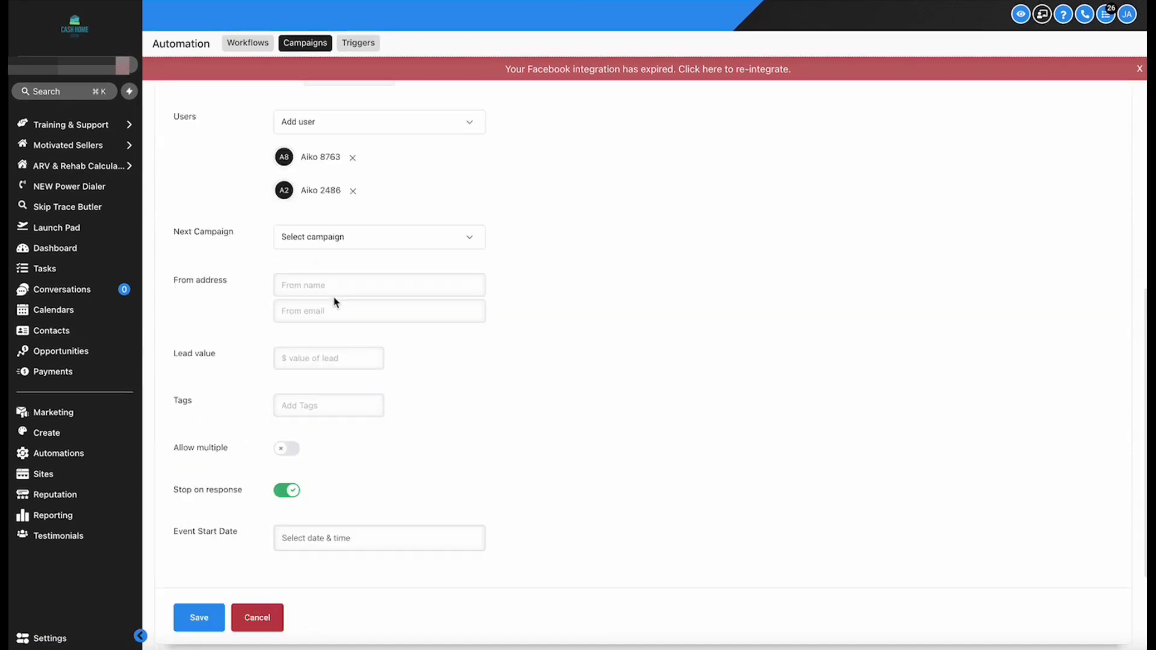
{"action": "scroll", "coordinate": [355, 280], "scroll_direction": "up", "scroll_amount": 1}
{"action": "scroll", "coordinate": [355, 281], "scroll_direction": "up", "scroll_amount": 4}
{"action": "scroll", "coordinate": [418, 364], "scroll_direction": "down", "scroll_amount": 7}
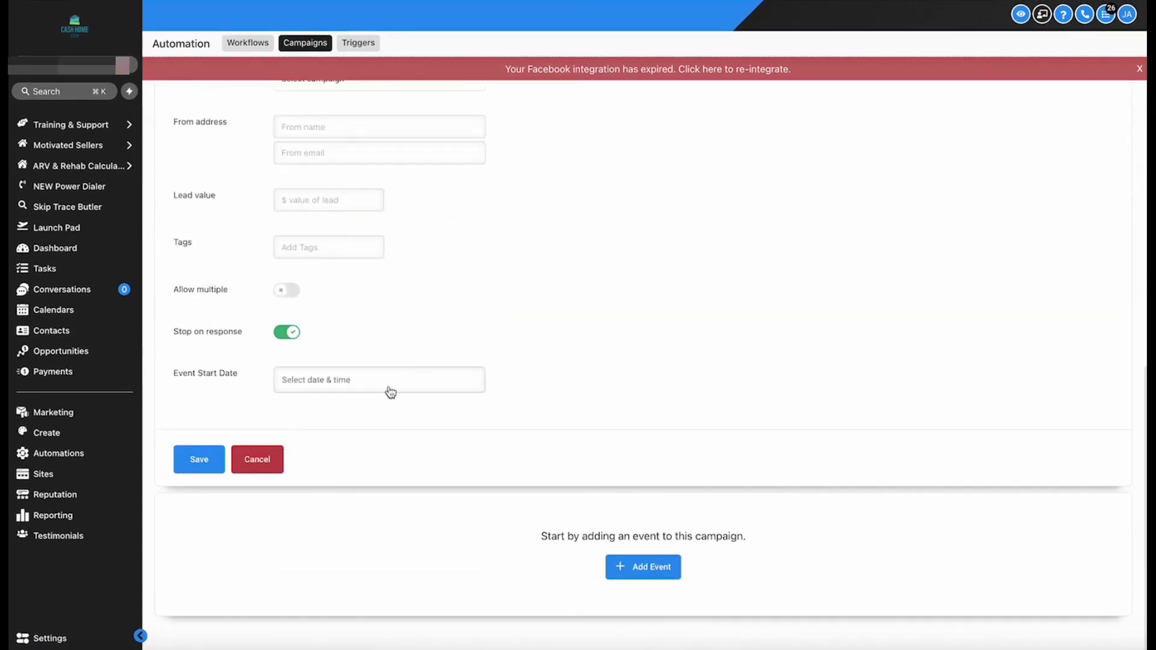
Save the Campaign Configuration and bring up the Add New Event chooser
{"action": "left_click", "coordinate": [201, 467]}
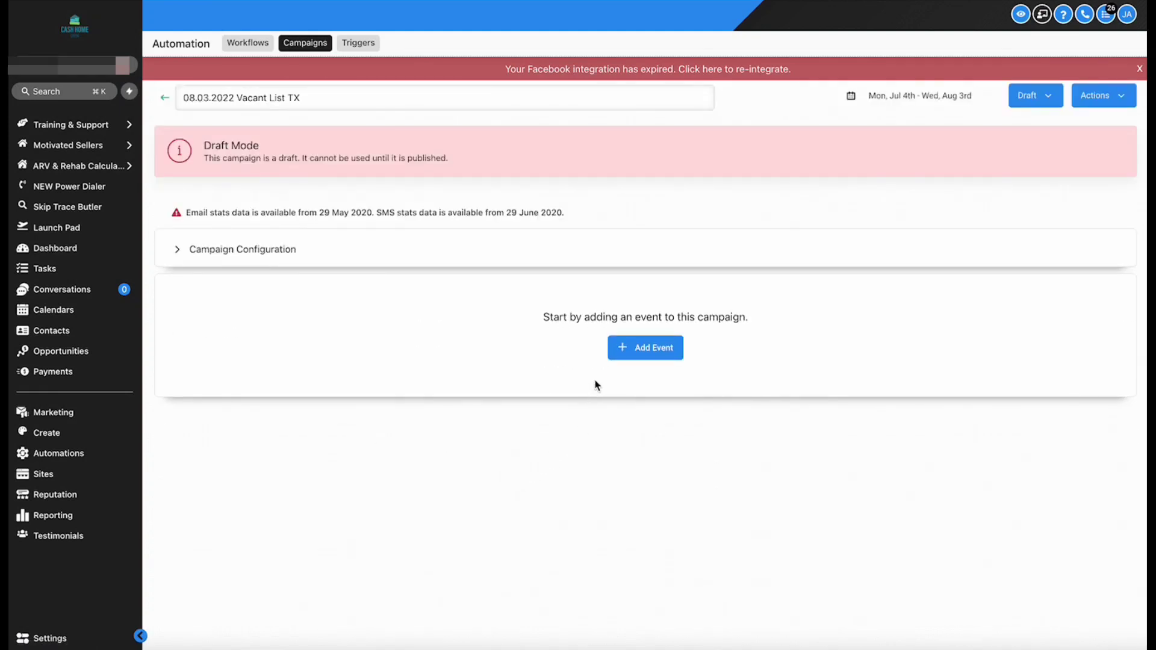
{"action": "left_click", "coordinate": [639, 355]}
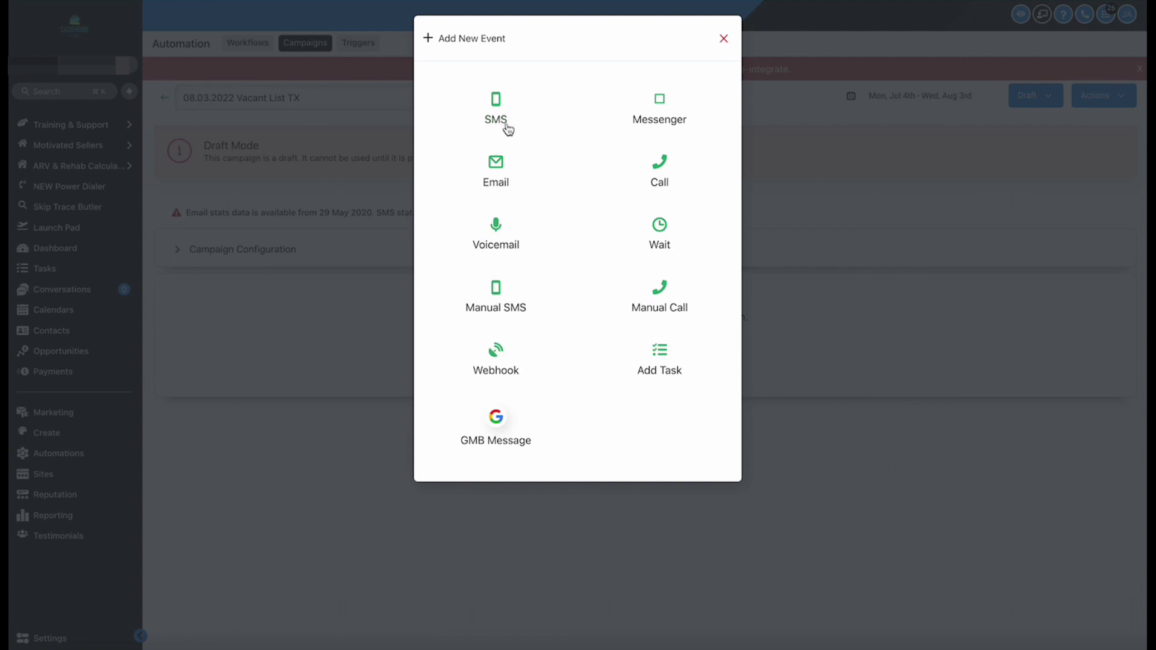
Add an SMS event and browse the template list without choosing a template
{"action": "left_click", "coordinate": [495, 118]}
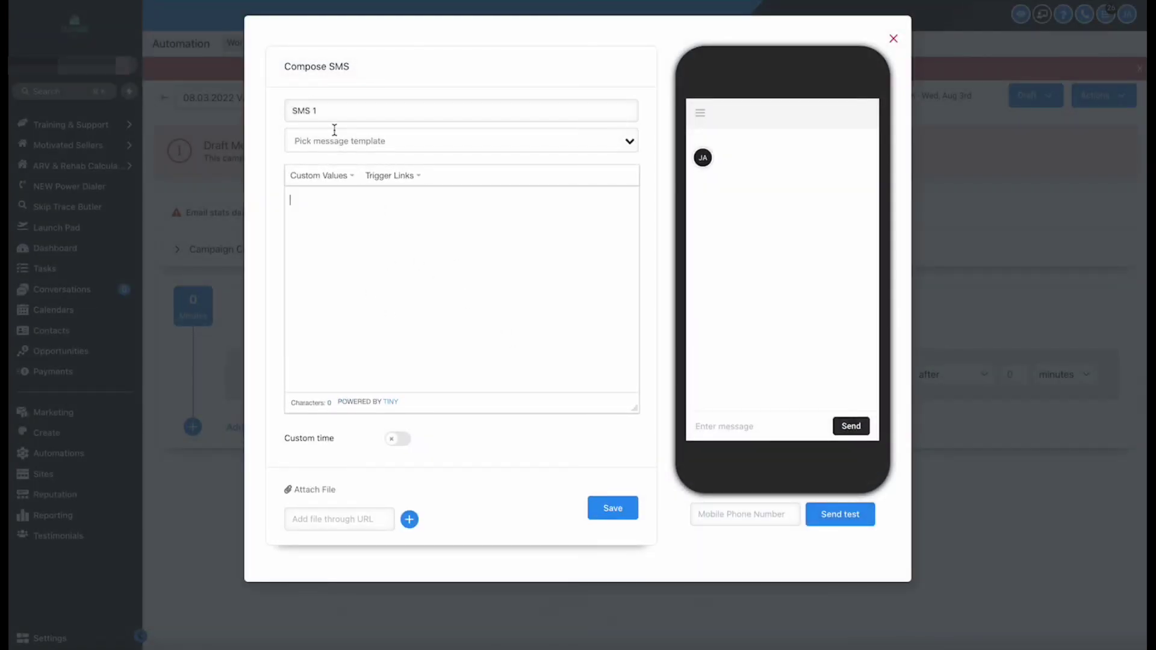
{"action": "left_click", "coordinate": [370, 145]}
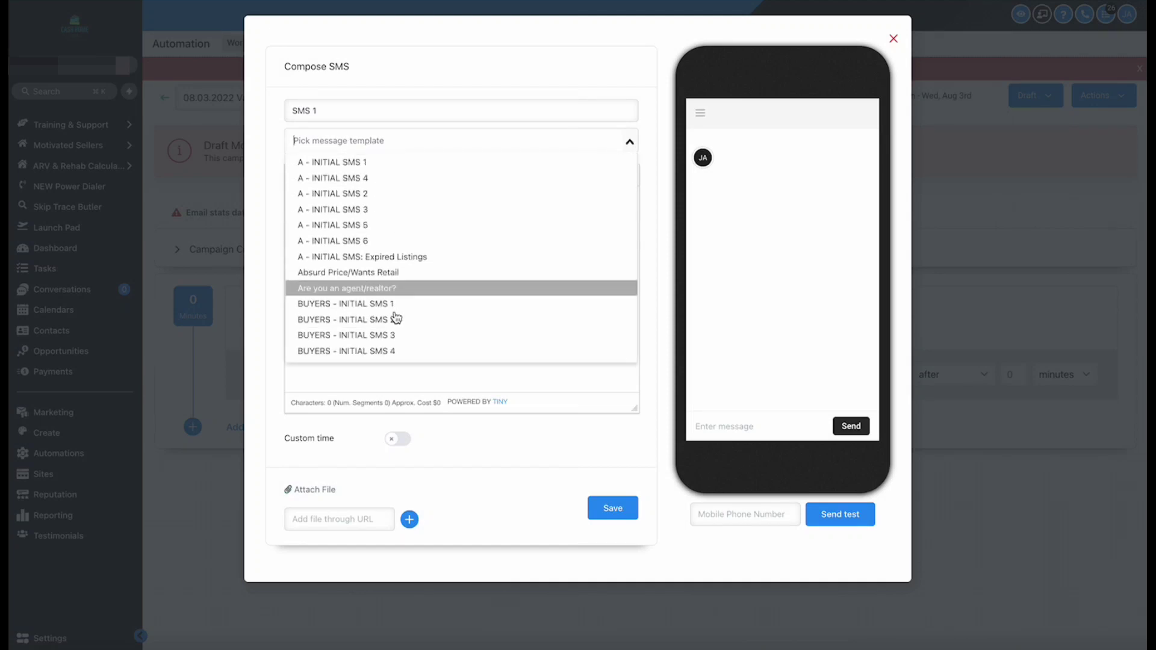
{"action": "scroll", "coordinate": [395, 301], "scroll_direction": "down", "scroll_amount": 10}
{"action": "left_click", "coordinate": [458, 429]}
Write the SMS 'Hey {{contact.first_name}}, are you looking to sell your property {{contact.address1}}?'
{"action": "left_click", "coordinate": [392, 255]}
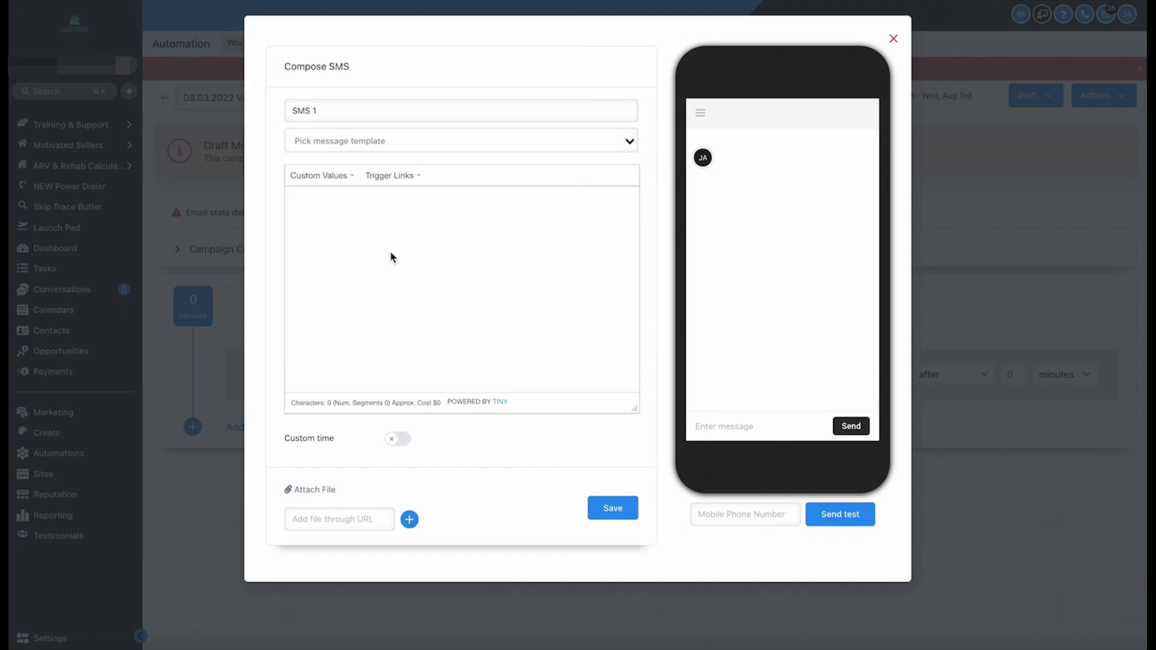
{"action": "type", "text": "Hey"}
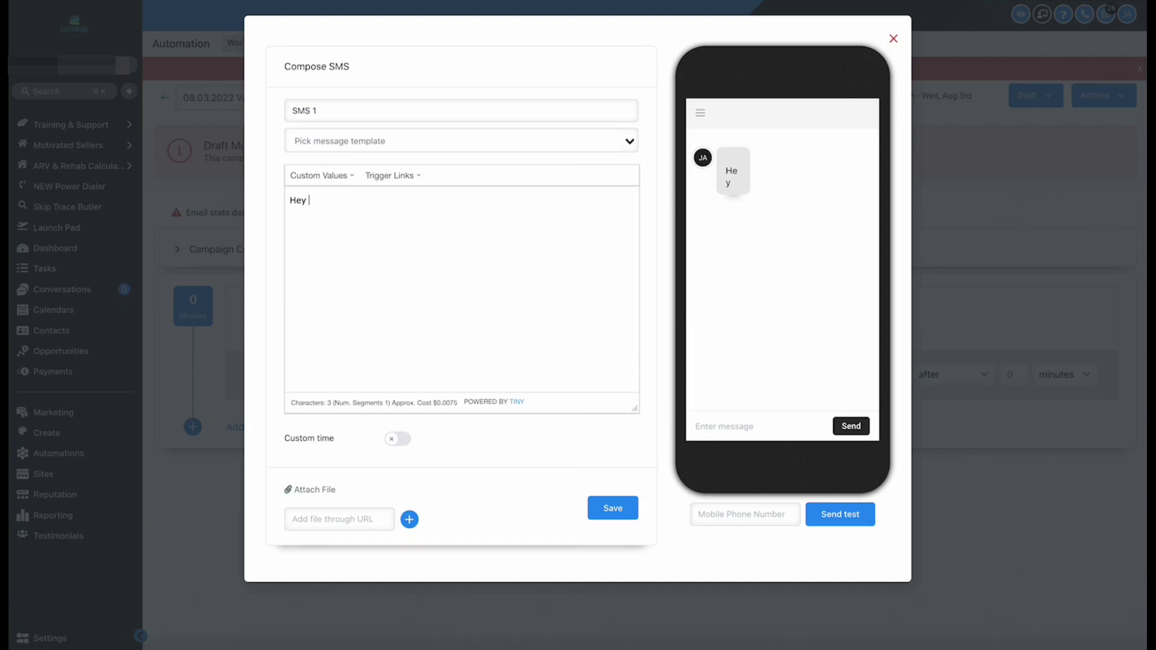
{"action": "left_click", "coordinate": [331, 176]}
{"action": "mouse_move", "coordinate": [324, 198]}
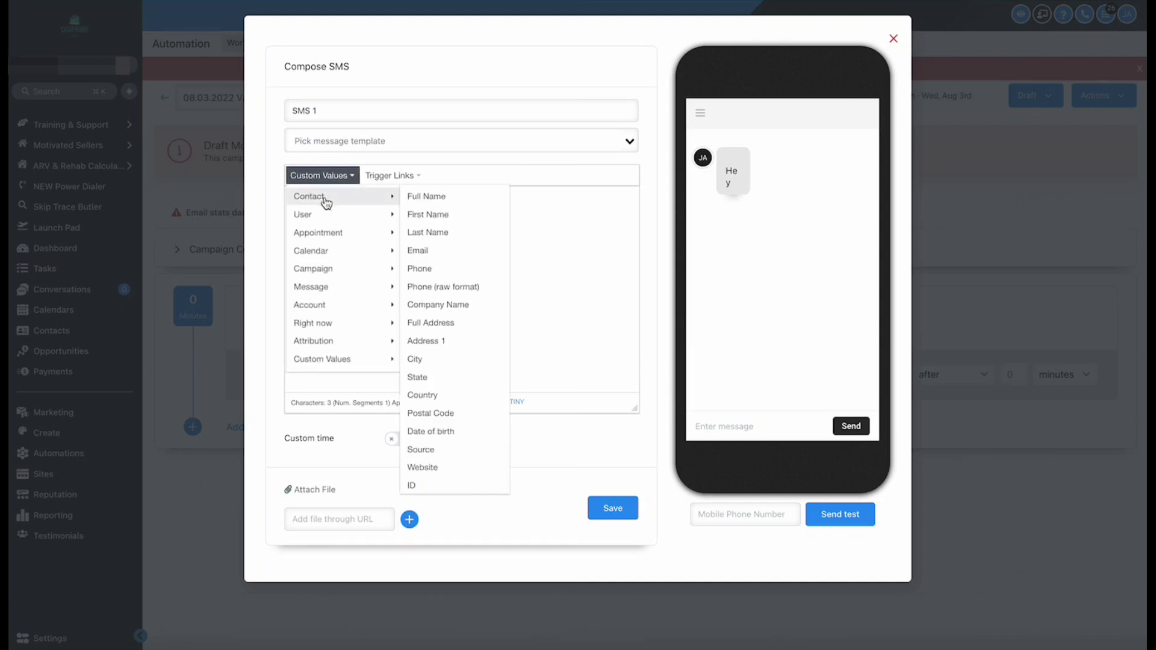
{"action": "left_click", "coordinate": [433, 215]}
{"action": "type", "text": ", "}
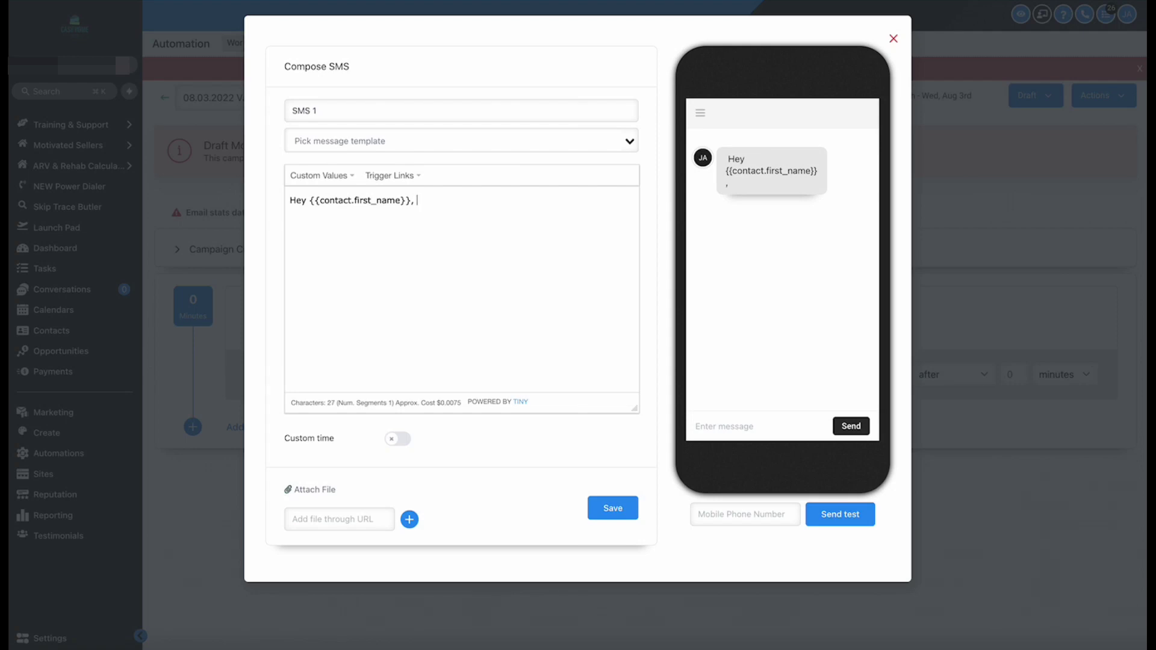
{"action": "type", "text": "are you look"}
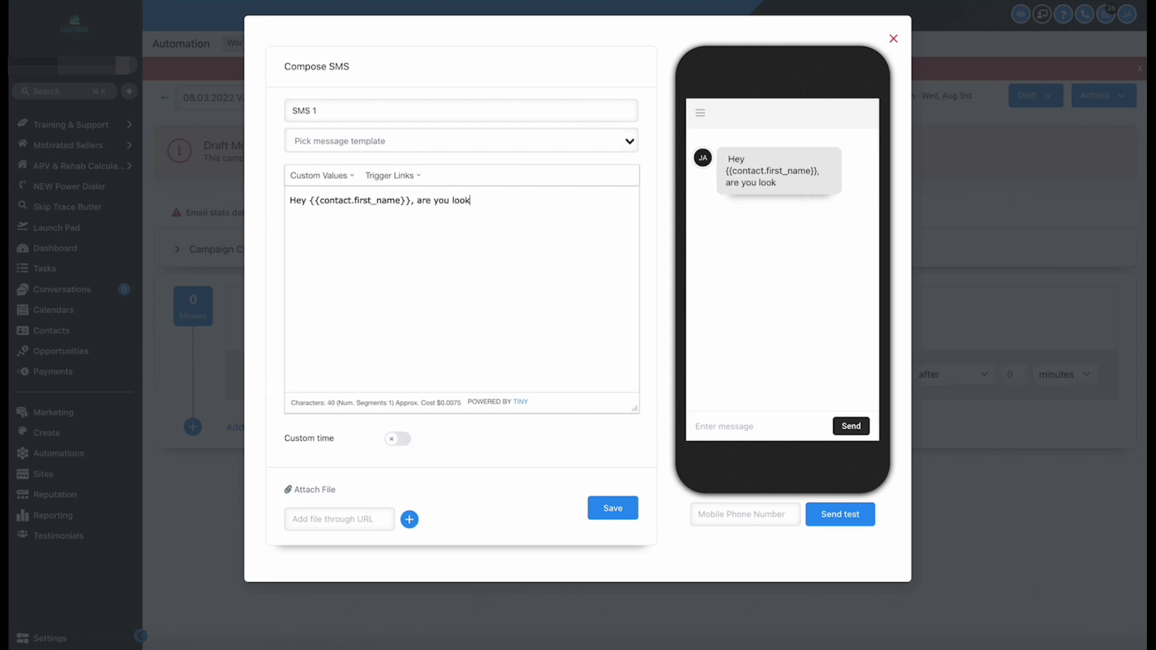
{"action": "type", "text": "ing to seel your property"}
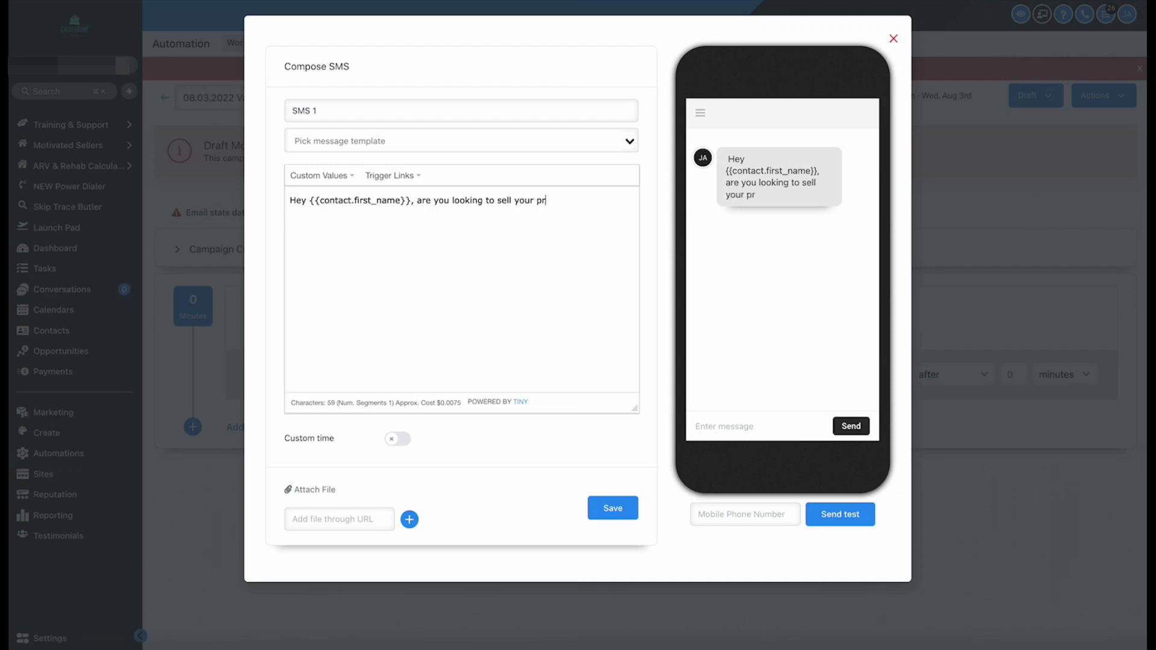
{"action": "left_click", "coordinate": [328, 176]}
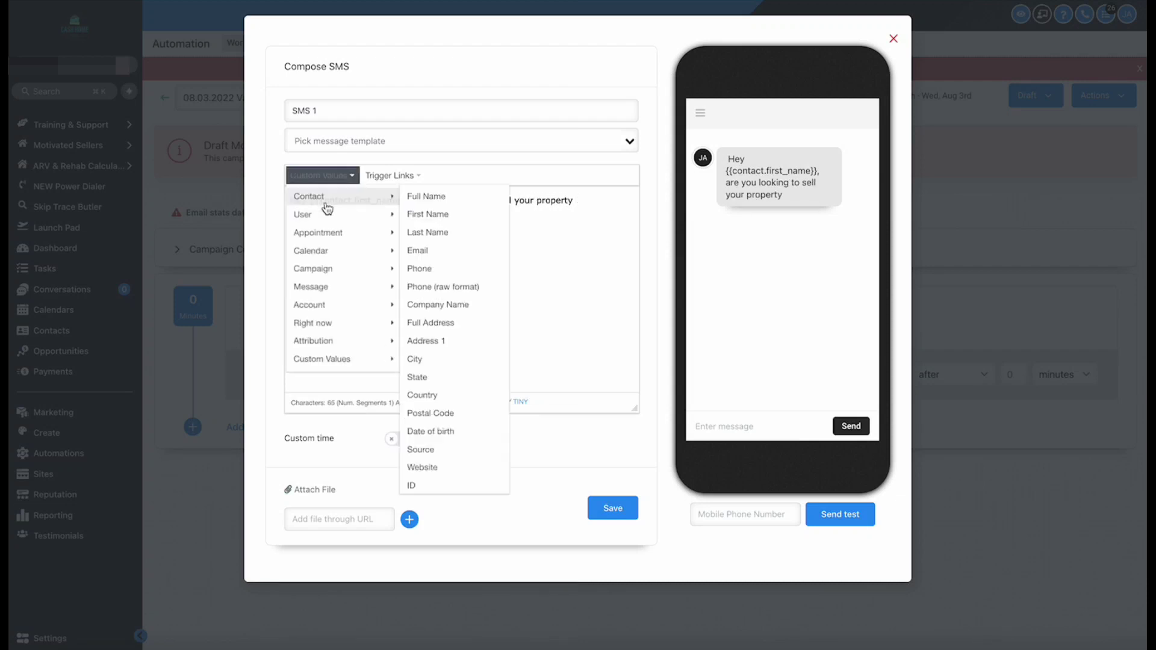
{"action": "left_click", "coordinate": [439, 341]}
{"action": "type", "text": "?"}
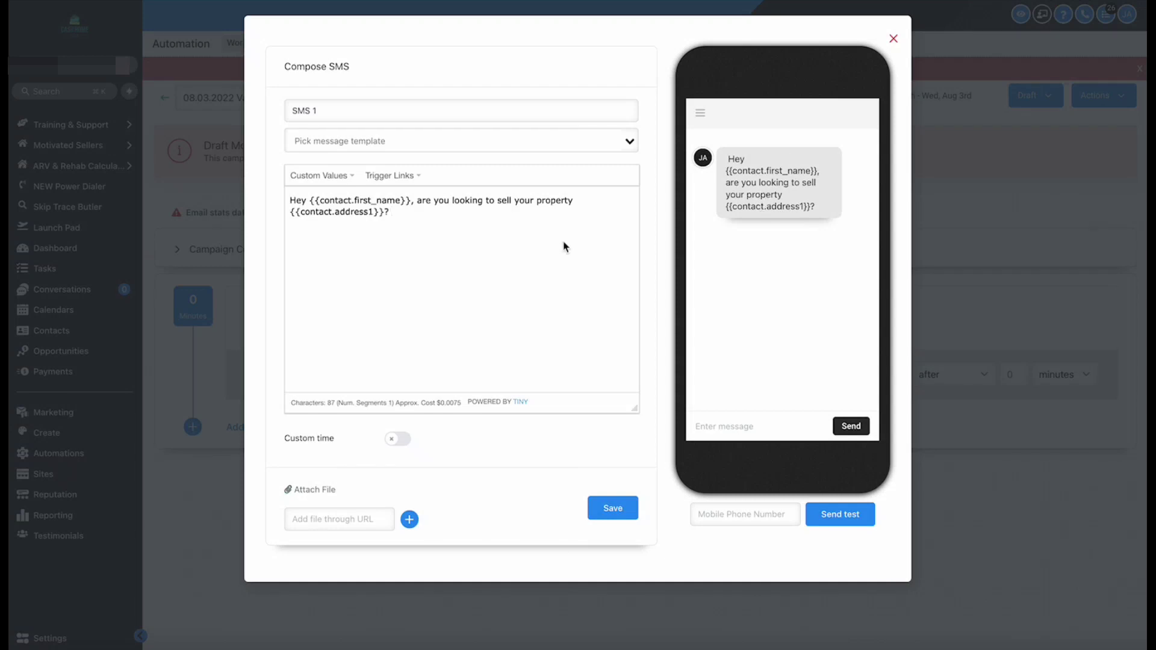
Check the step name, character count and $0.0075 cost, then save the SMS
{"action": "key", "text": "ctrl+a"}
{"action": "left_click", "coordinate": [423, 230]}
{"action": "left_click_drag", "start_coordinate": [343, 111], "coordinate": [258, 116]}
{"action": "left_click_drag", "start_coordinate": [301, 405], "coordinate": [351, 403]}
{"action": "left_click", "coordinate": [384, 420]}
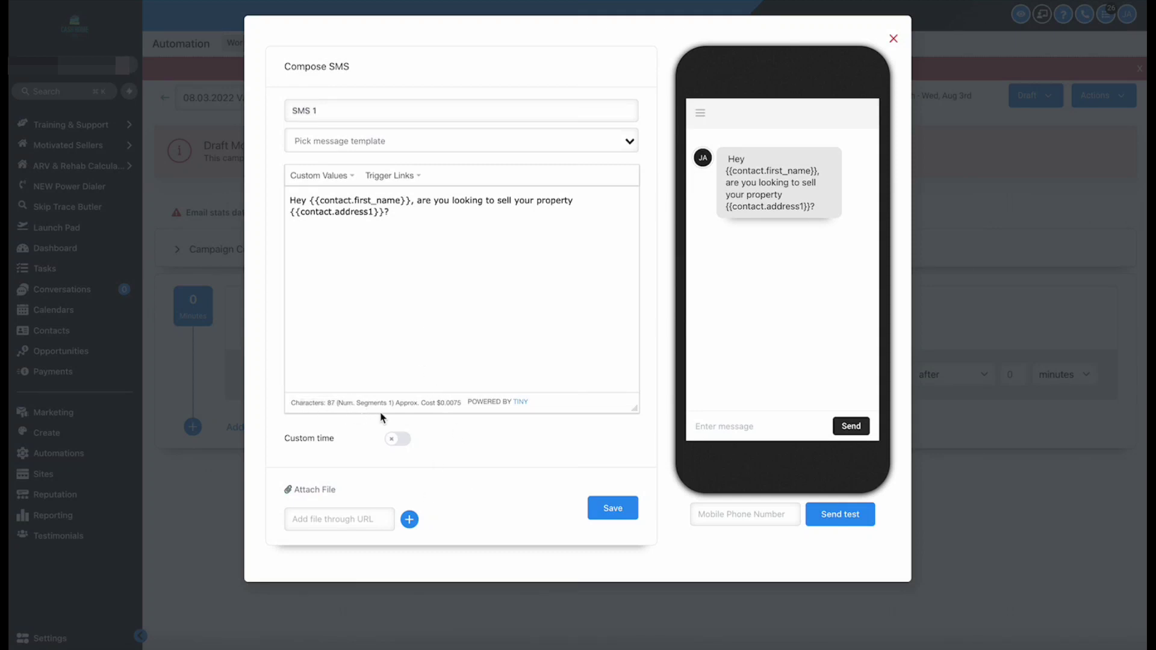
{"action": "left_click_drag", "start_coordinate": [464, 408], "coordinate": [437, 404]}
{"action": "left_click", "coordinate": [455, 408]}
{"action": "left_click", "coordinate": [437, 402]}
{"action": "left_click", "coordinate": [614, 519]}
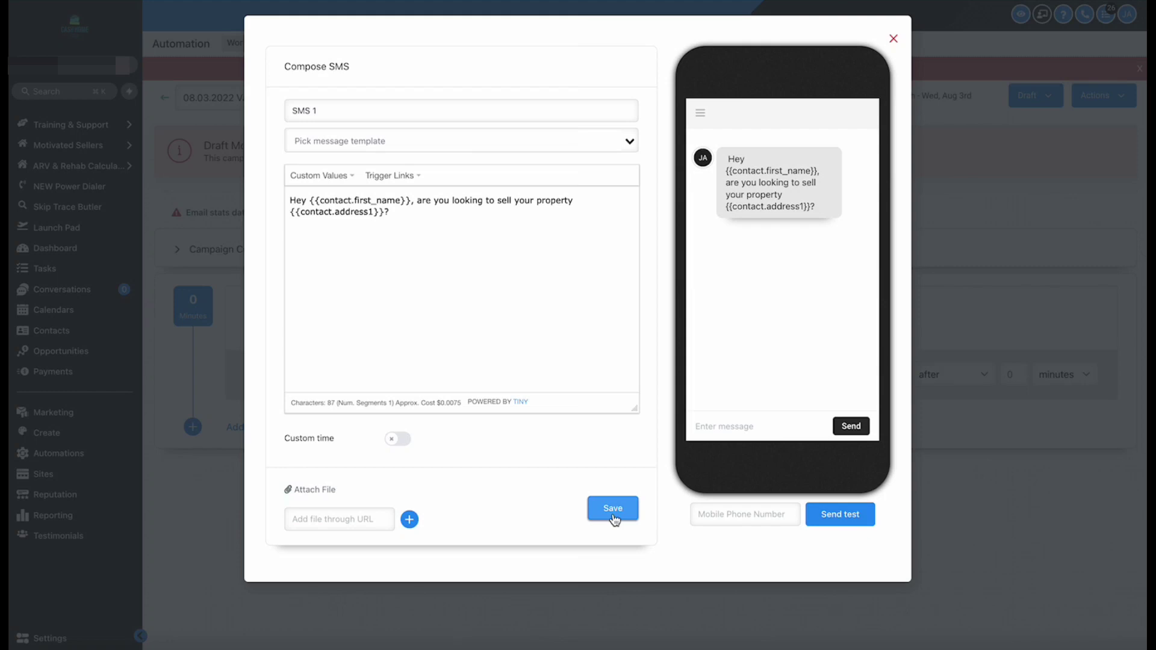
Save SMS 1 and add a Manual Call event after it
{"action": "left_click", "coordinate": [614, 512]}
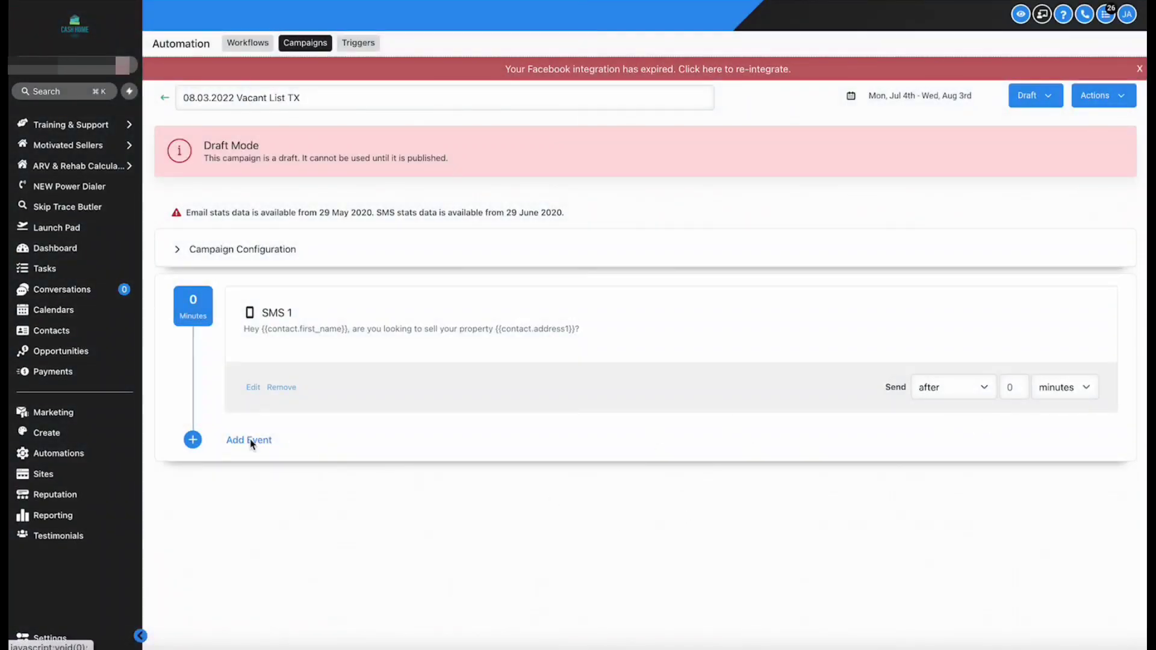
{"action": "left_click", "coordinate": [253, 444]}
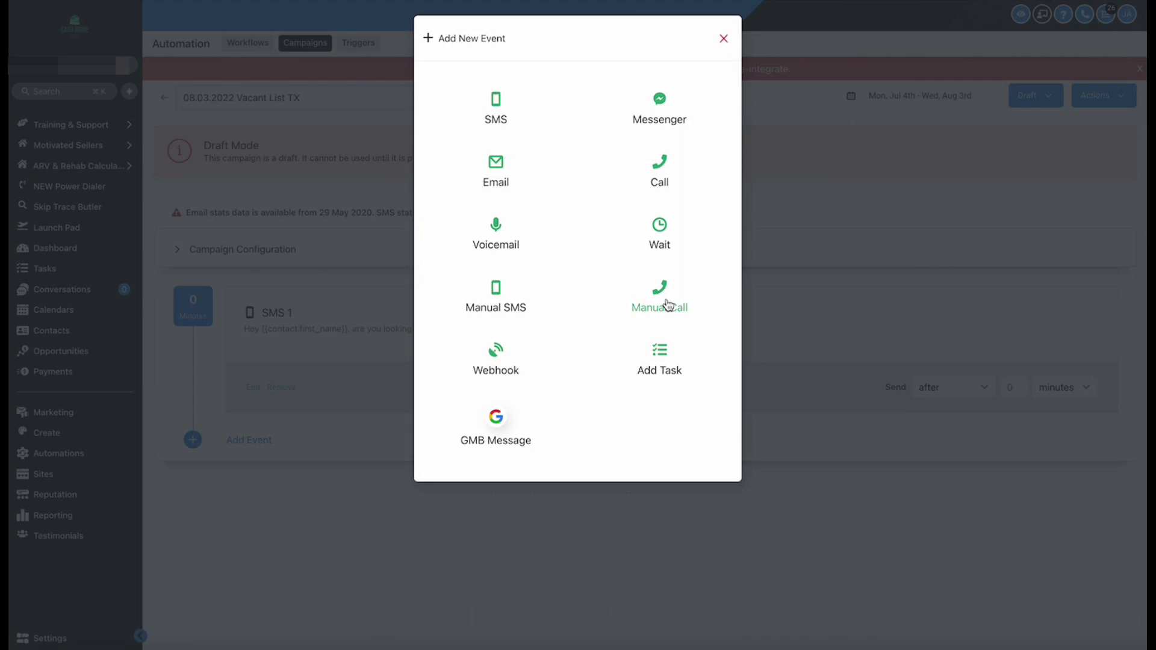
{"action": "left_click", "coordinate": [667, 304]}
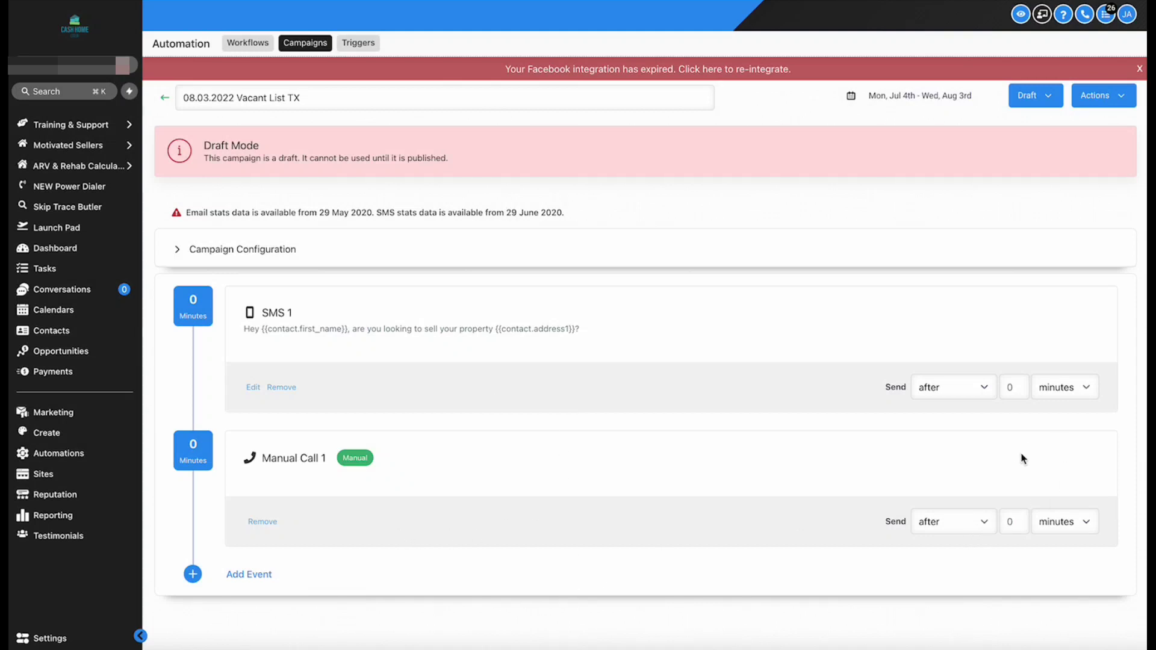
Review SMS 1's send timing and delay unit, keeping it at after 0 minutes
{"action": "left_click", "coordinate": [945, 388]}
{"action": "left_click", "coordinate": [958, 415]}
{"action": "left_click", "coordinate": [953, 392]}
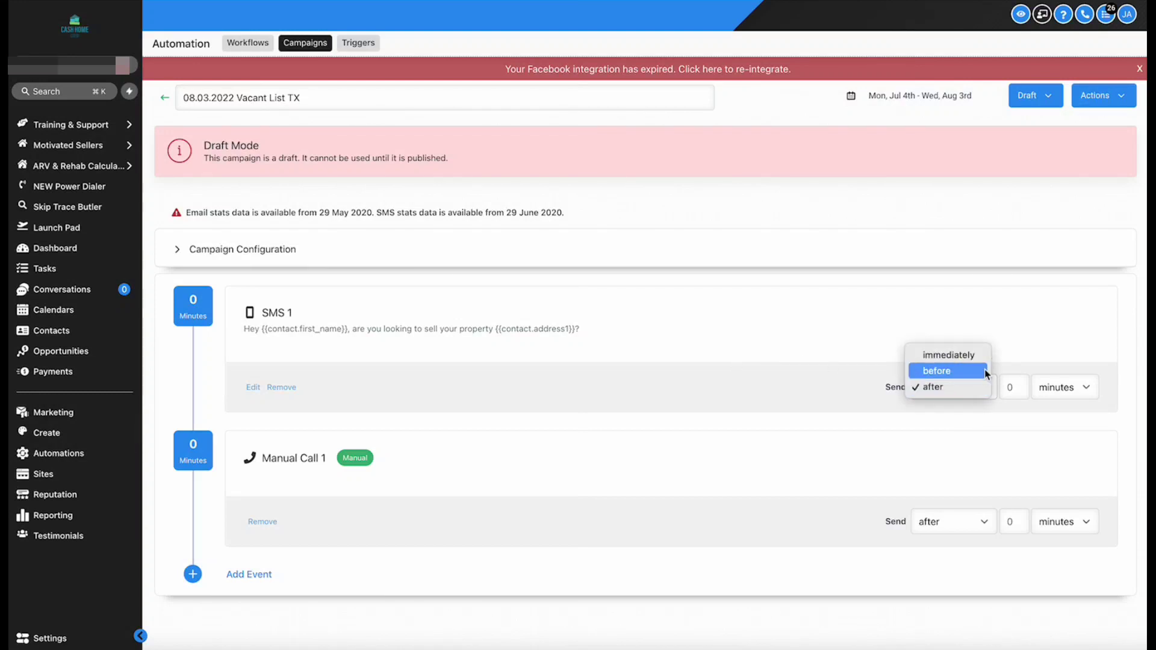
{"action": "left_click", "coordinate": [1060, 387]}
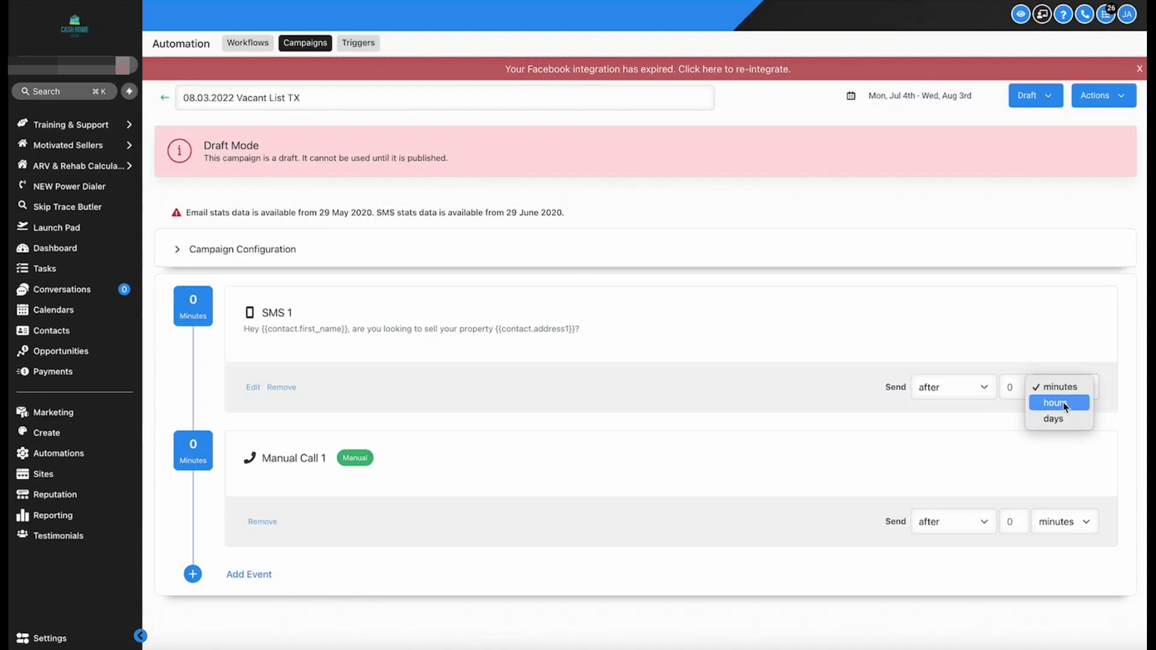
{"action": "left_click", "coordinate": [1061, 387]}
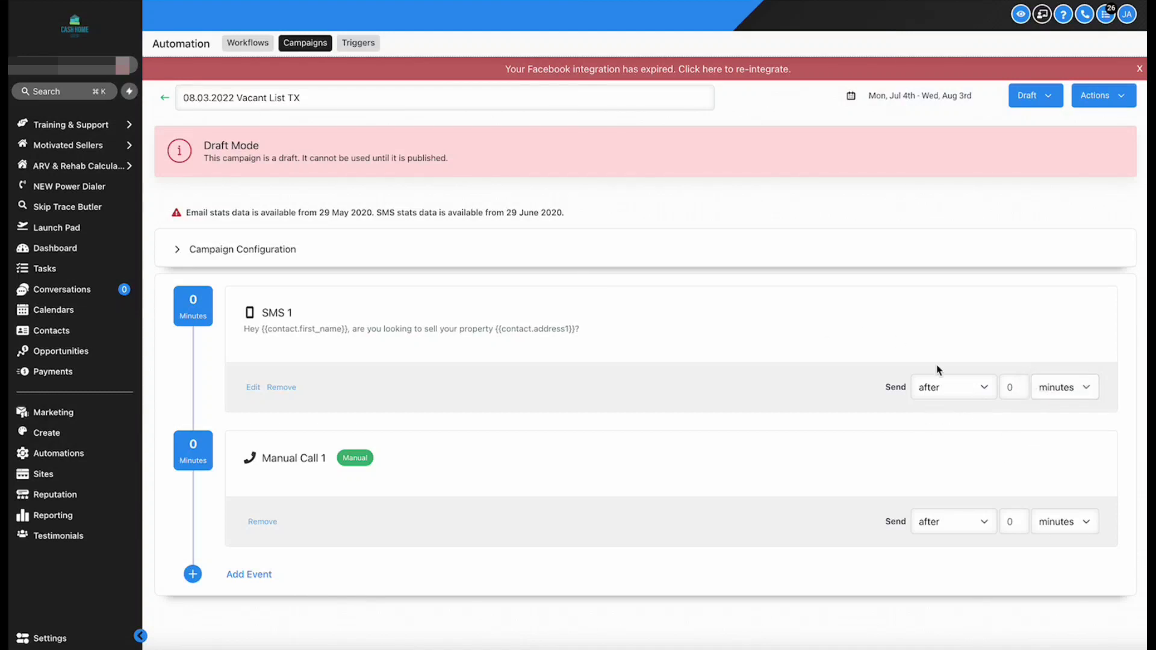
{"action": "left_click", "coordinate": [1066, 384]}
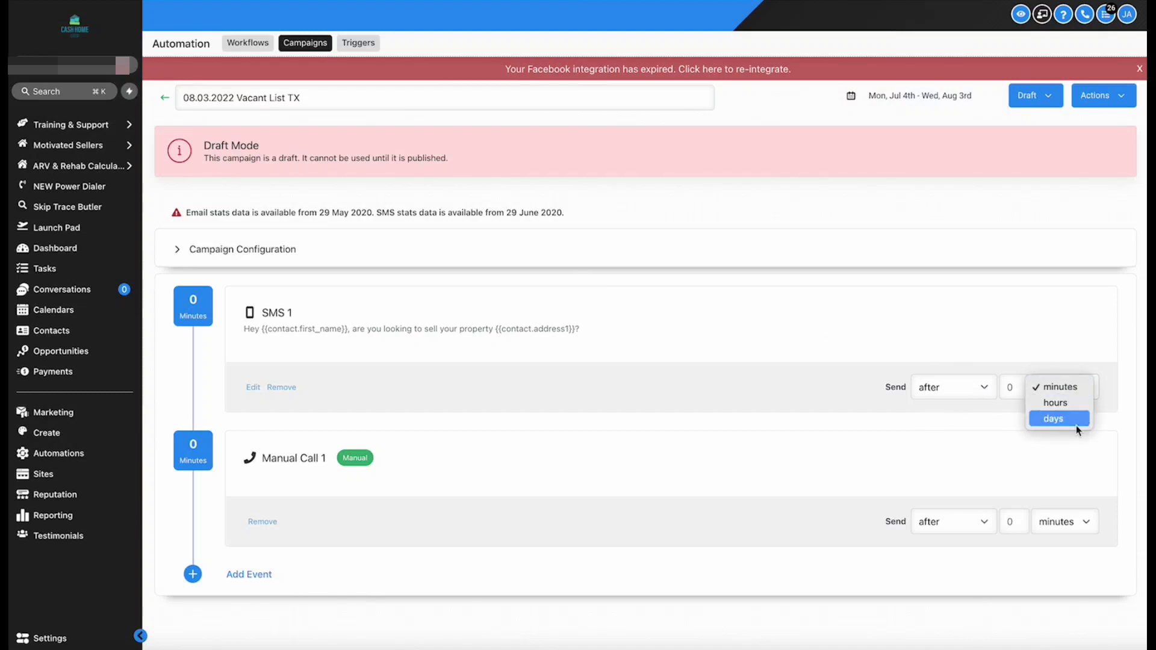
Set Manual Call 1 to happen 1 day after SMS 1
{"action": "left_click", "coordinate": [948, 485]}
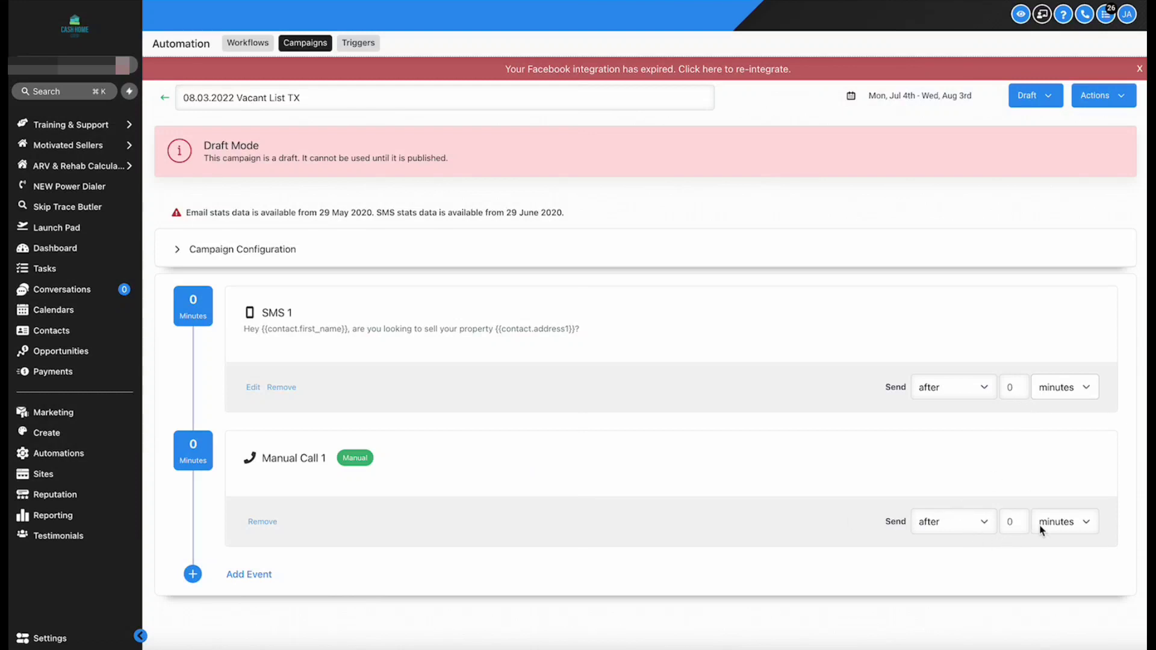
{"action": "left_click", "coordinate": [960, 522]}
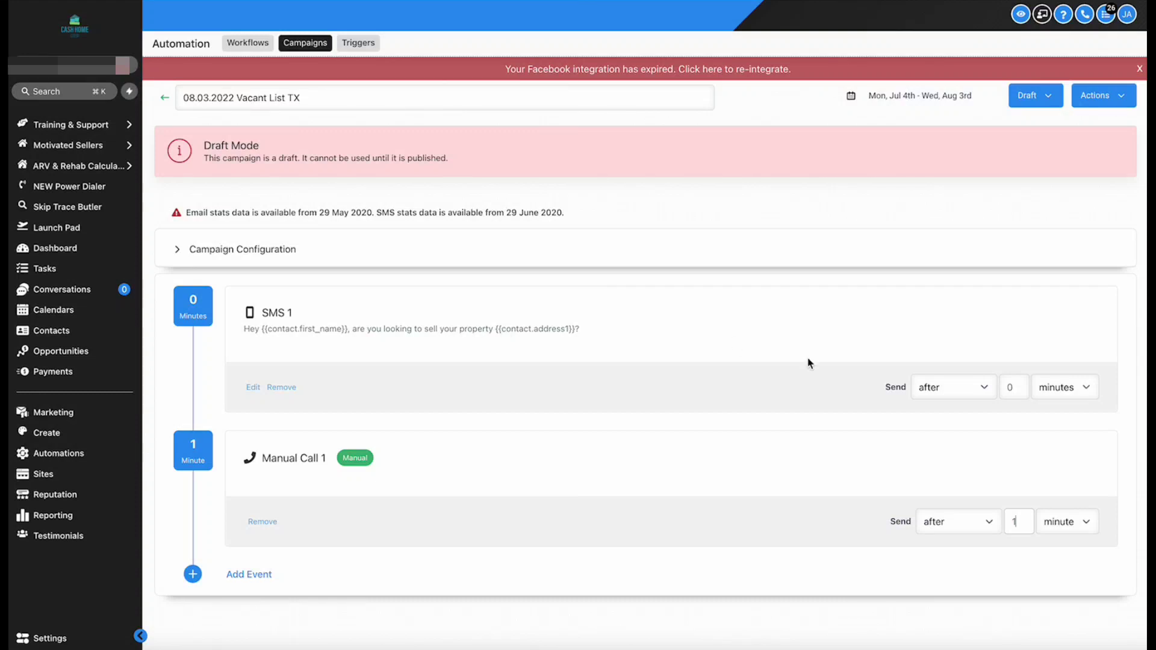
{"action": "left_click", "coordinate": [1070, 529]}
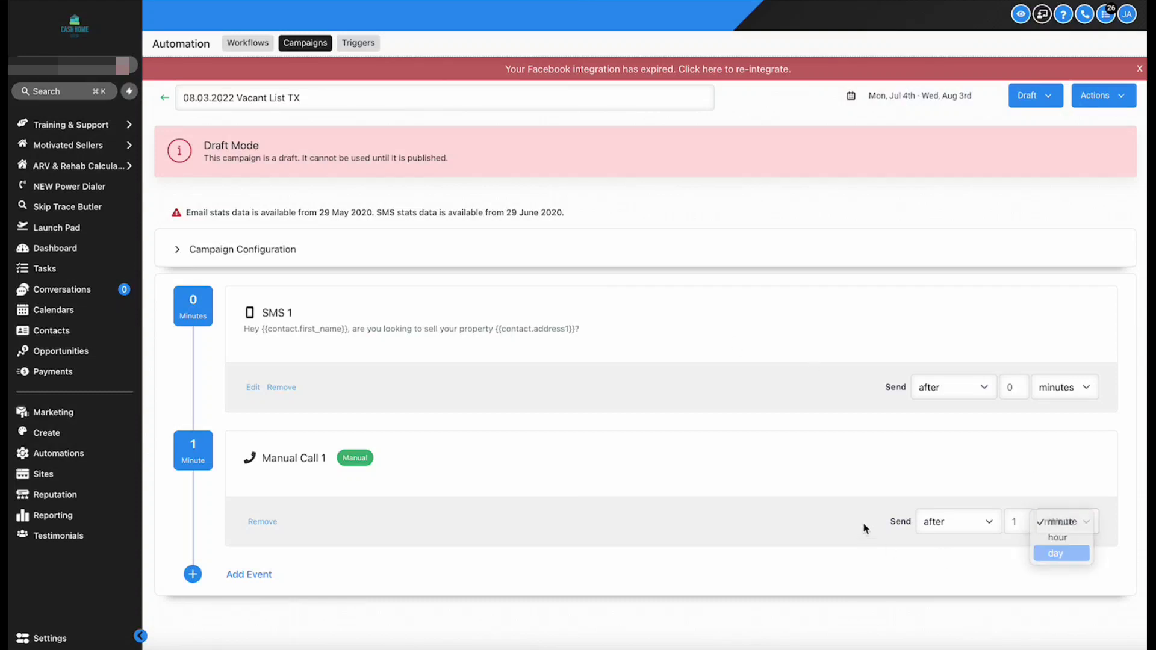
{"action": "left_click", "coordinate": [1067, 553]}
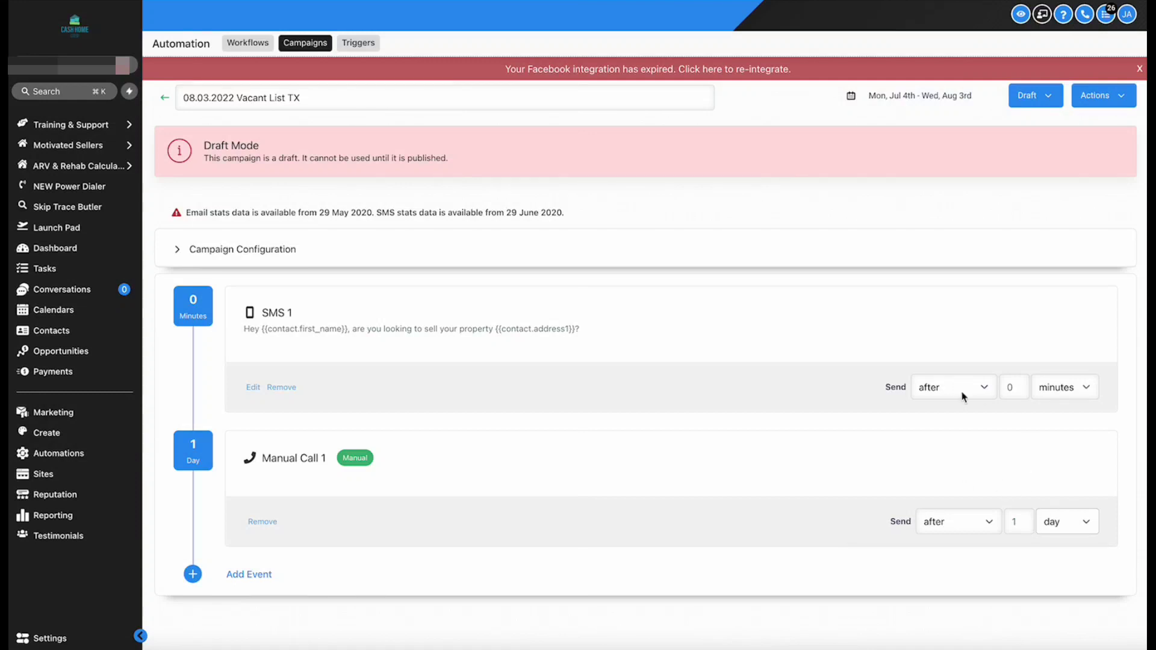
Recheck SMS 1's timing choices and keep it sending after a delay
{"action": "left_click", "coordinate": [935, 388]}
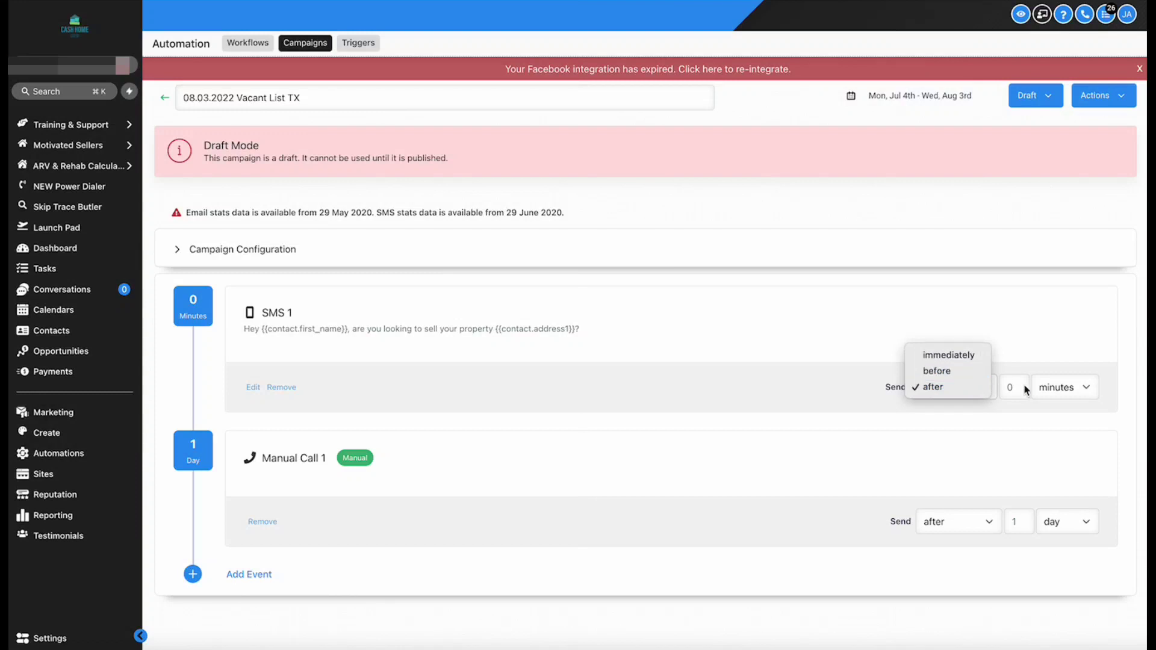
{"action": "left_click", "coordinate": [1014, 414]}
{"action": "left_click", "coordinate": [966, 397]}
{"action": "left_click", "coordinate": [996, 439]}
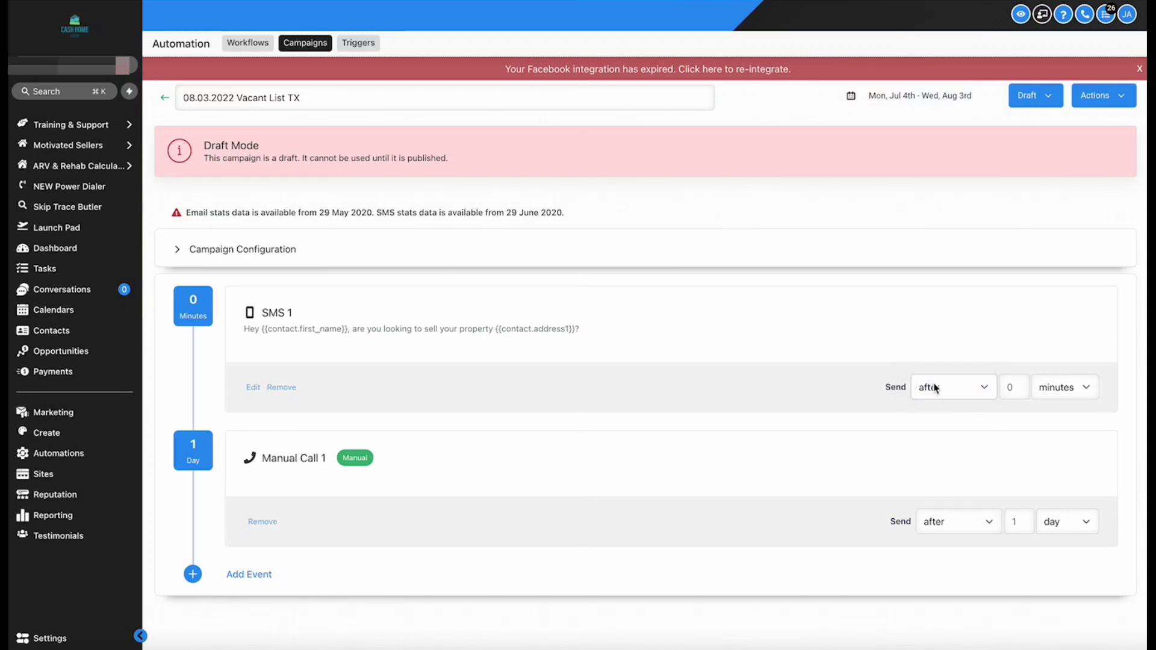
Expand Campaign Configuration and switch SMS 1 to immediate, then back to sending after a delay
{"action": "left_click", "coordinate": [655, 251]}
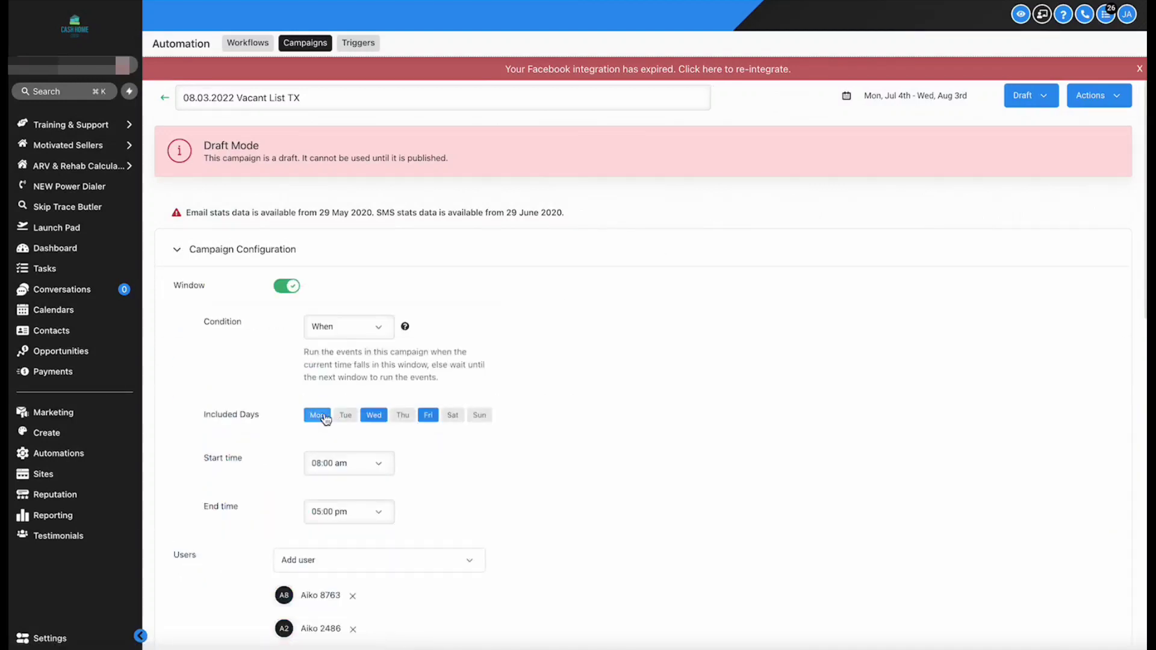
{"action": "scroll", "coordinate": [421, 440], "scroll_direction": "down", "scroll_amount": 6}
{"action": "scroll", "coordinate": [392, 372], "scroll_direction": "down", "scroll_amount": 6}
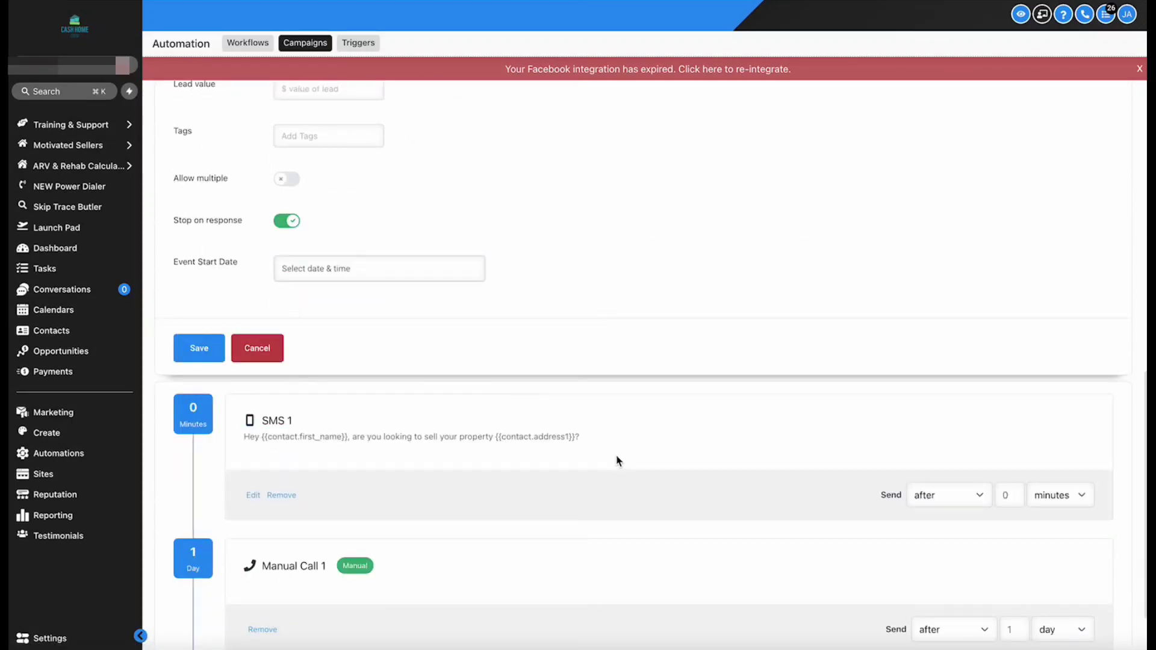
{"action": "left_click", "coordinate": [967, 495]}
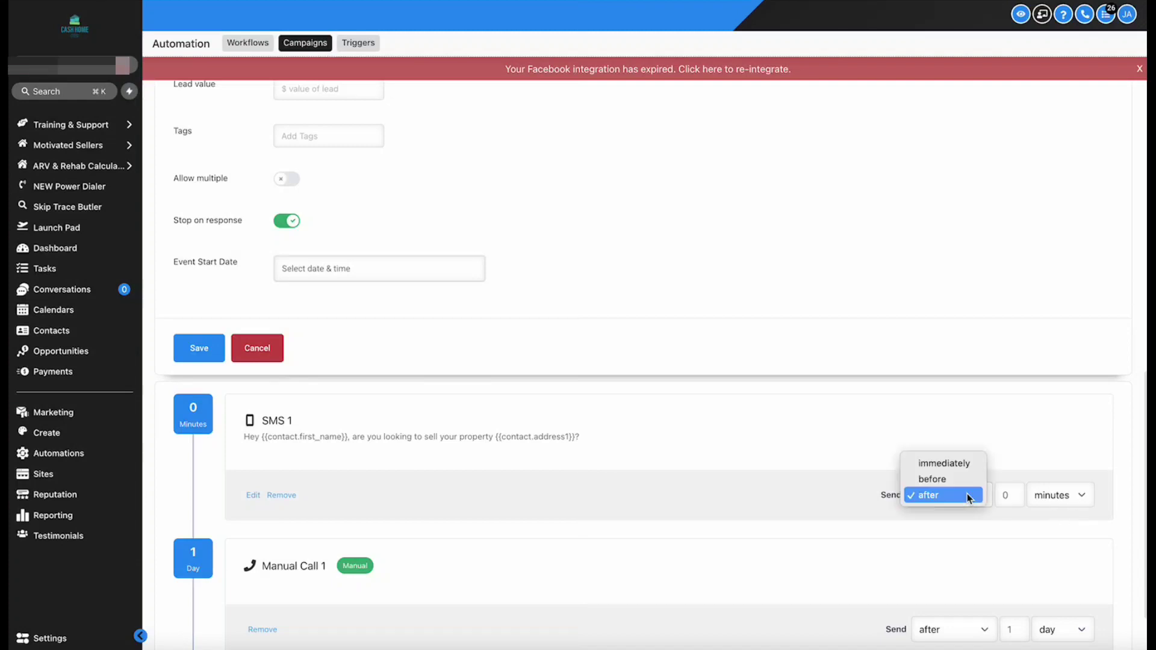
{"action": "left_click", "coordinate": [945, 463]}
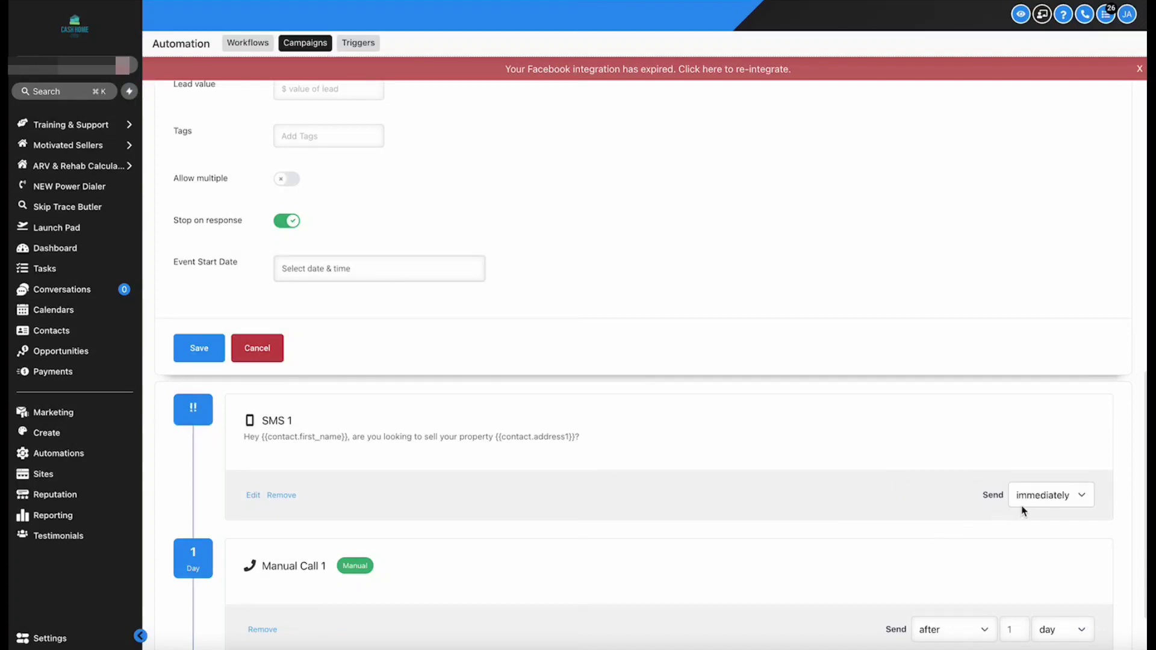
{"action": "left_click", "coordinate": [1037, 497]}
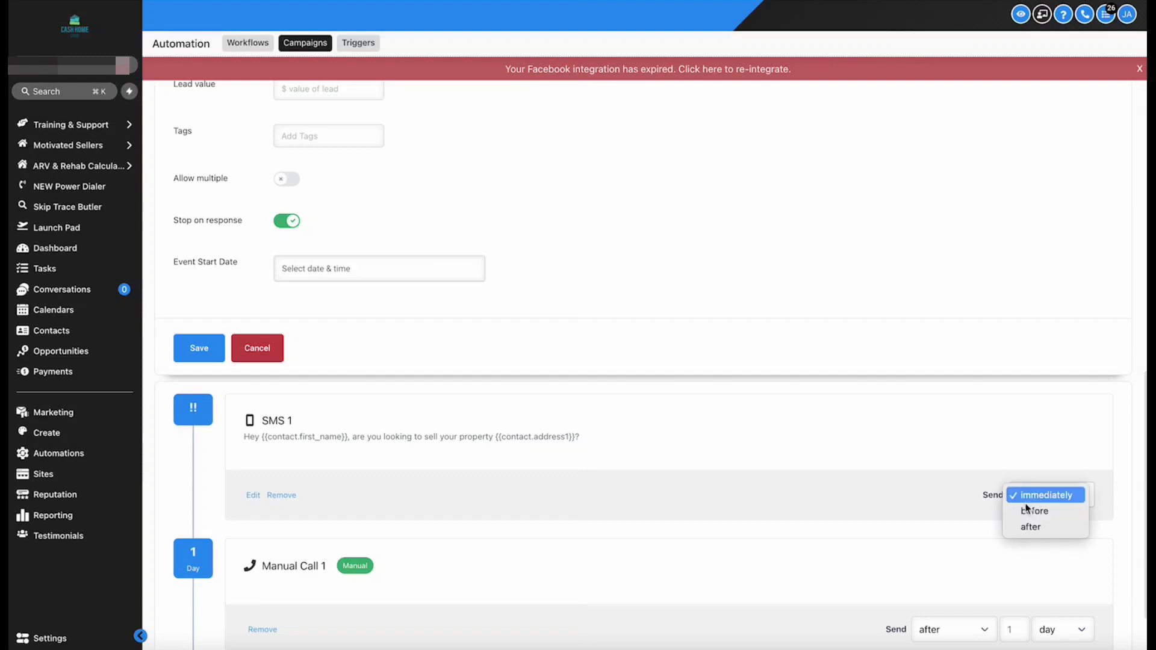
{"action": "left_click", "coordinate": [1031, 533]}
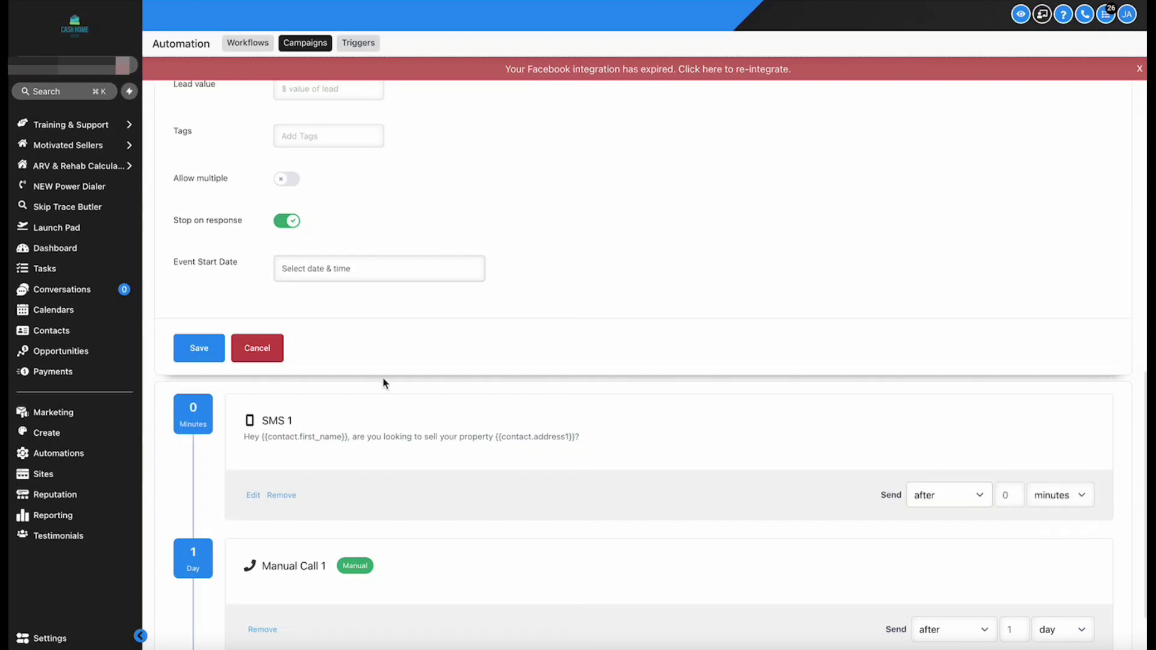
Open and close the Event Start Date picker without a date, then scroll back up
{"action": "left_click", "coordinate": [328, 275]}
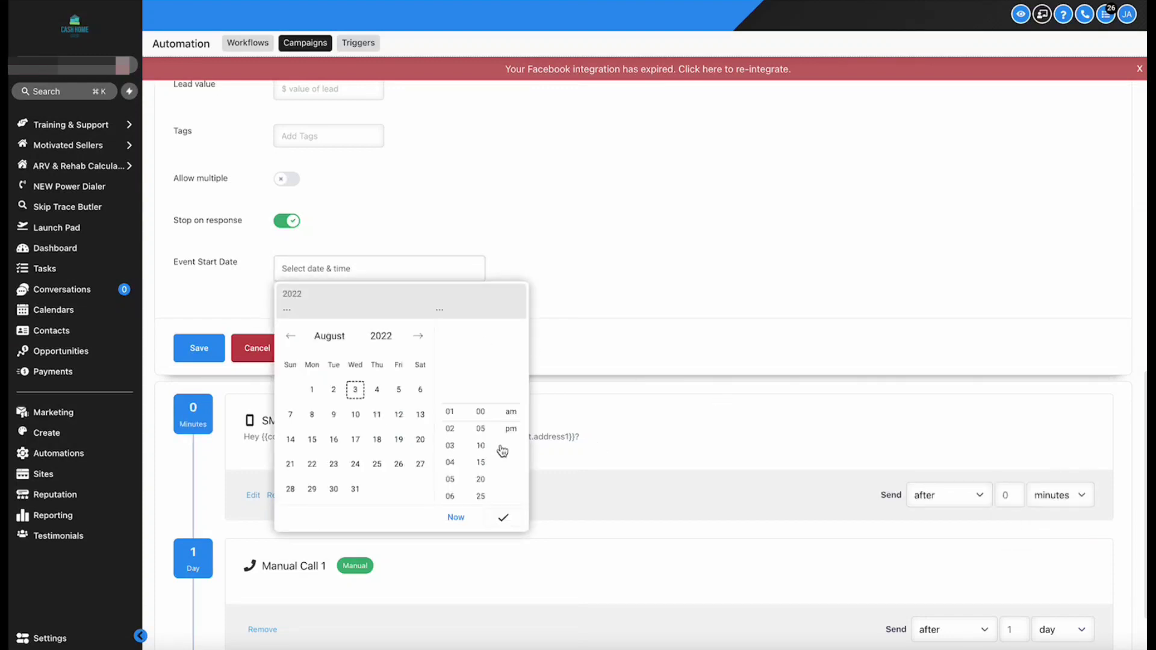
{"action": "left_click", "coordinate": [854, 468]}
{"action": "scroll", "coordinate": [864, 468], "scroll_direction": "down", "scroll_amount": 1}
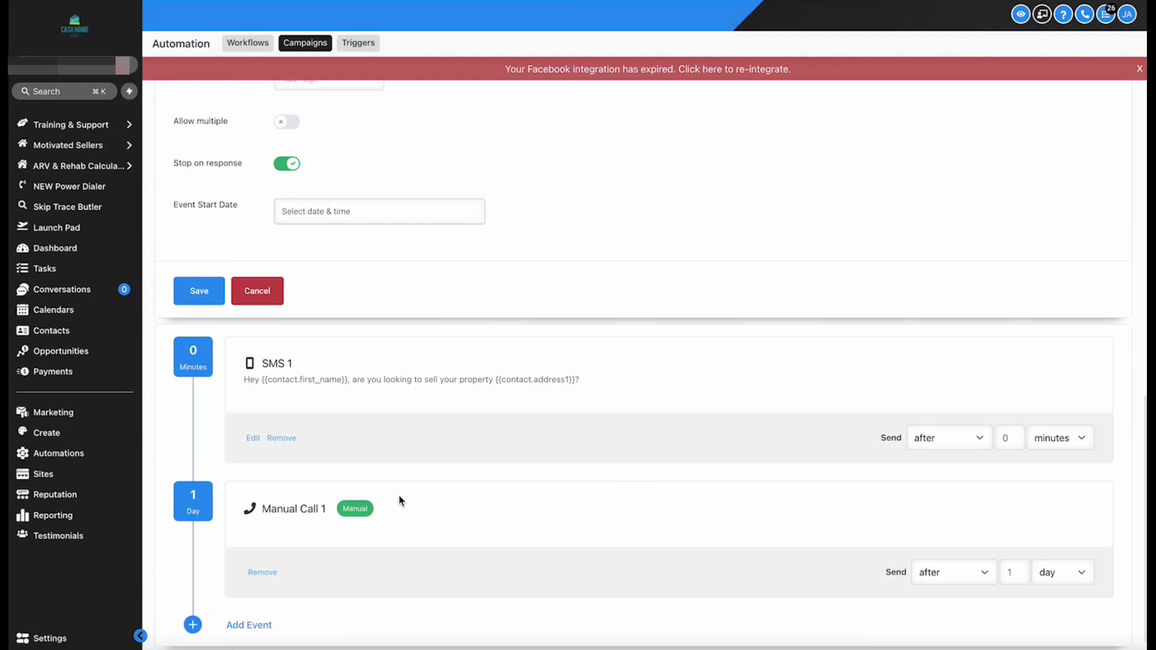
{"action": "scroll", "coordinate": [400, 501], "scroll_direction": "up", "scroll_amount": 10}
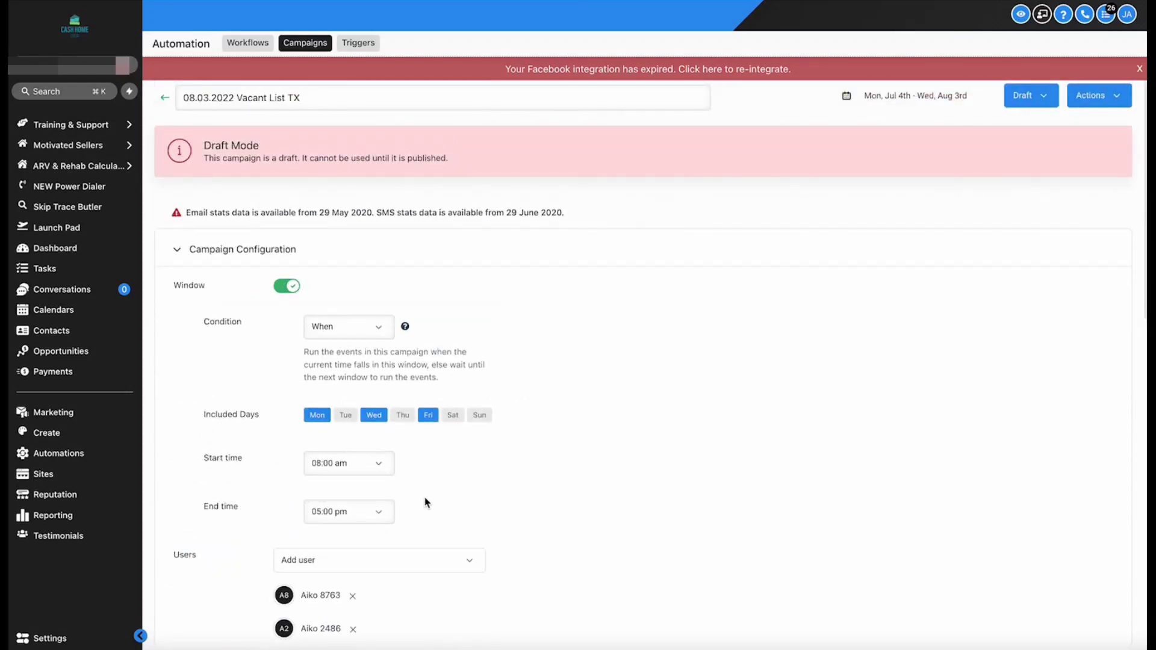
Collapse Campaign Configuration to reveal SMS 1 and Manual Call 1, leaving the status on Draft
{"action": "left_click", "coordinate": [187, 255]}
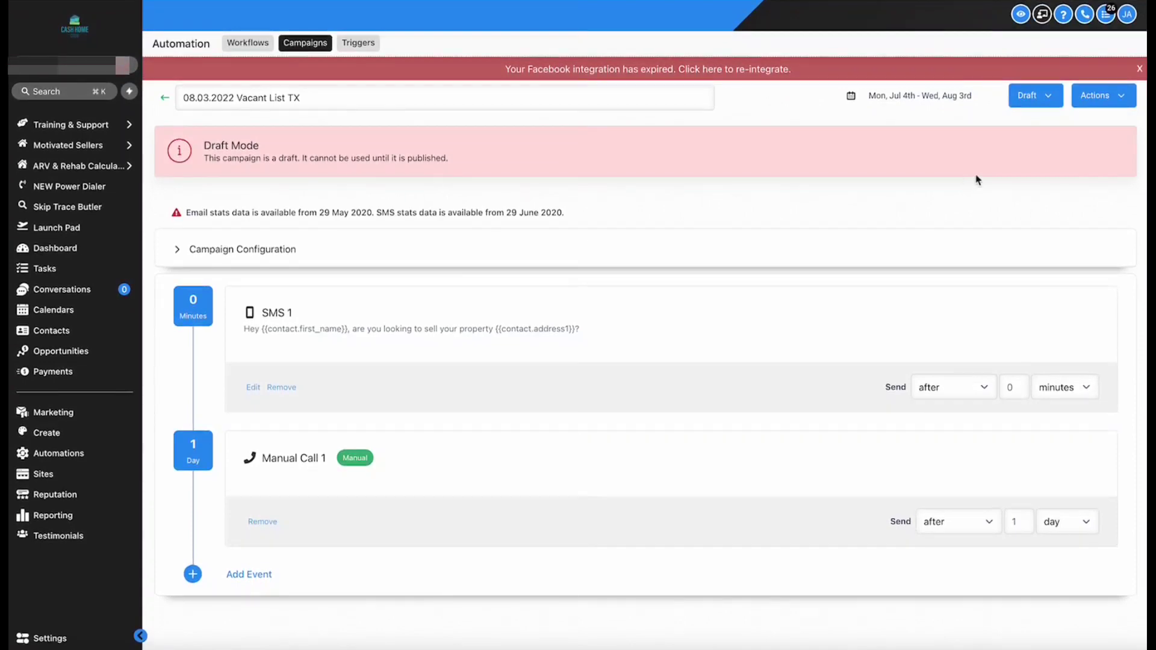
{"action": "left_click", "coordinate": [1038, 96]}
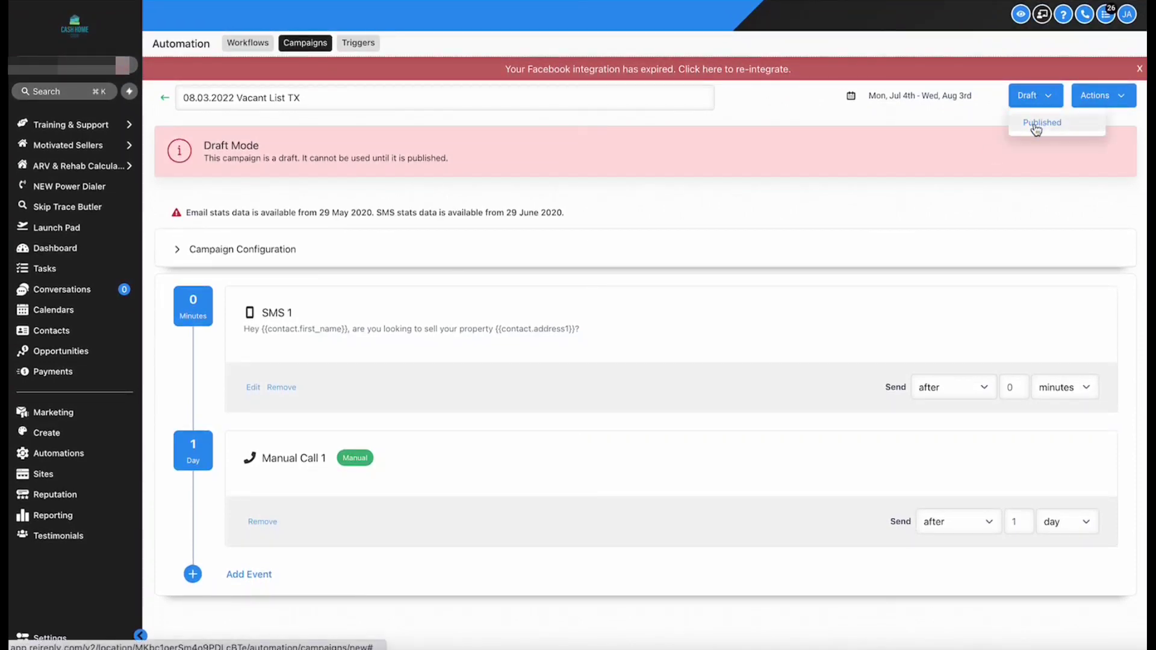
{"action": "left_click", "coordinate": [894, 135]}
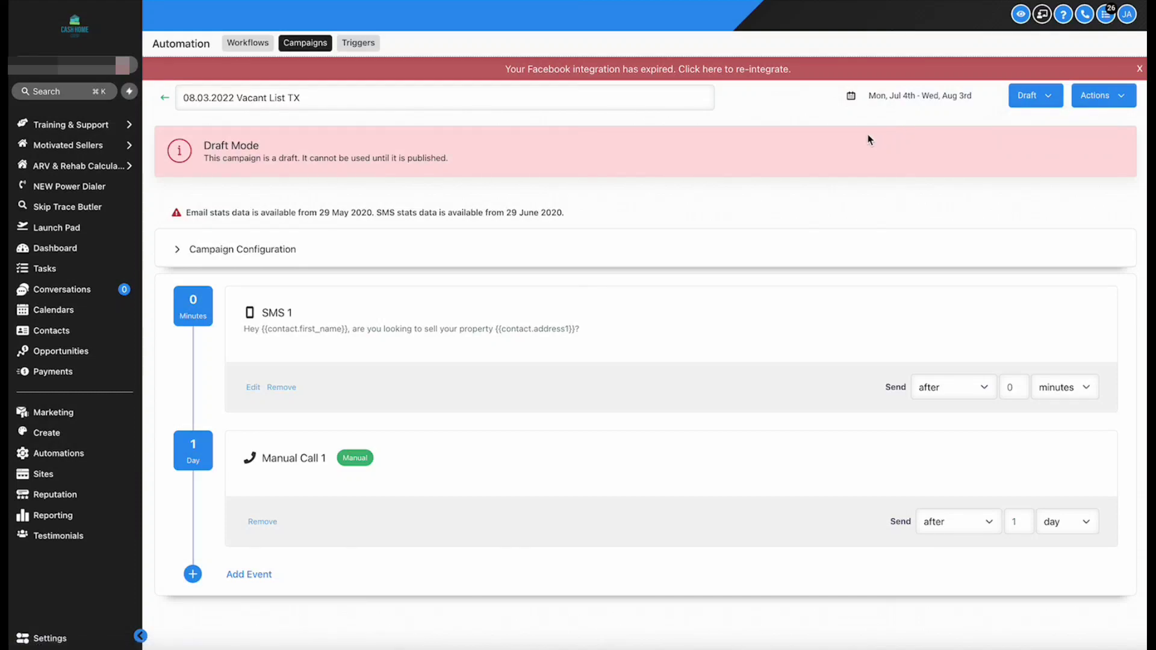